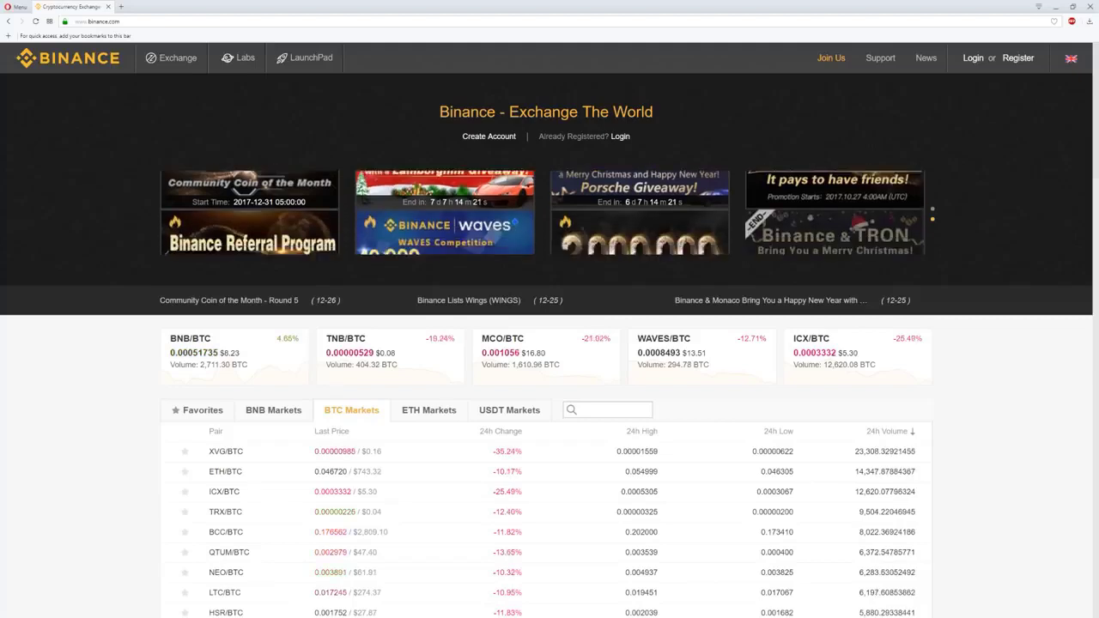
Open the Binance registration form from the homepage's Register button
click(1018, 58)
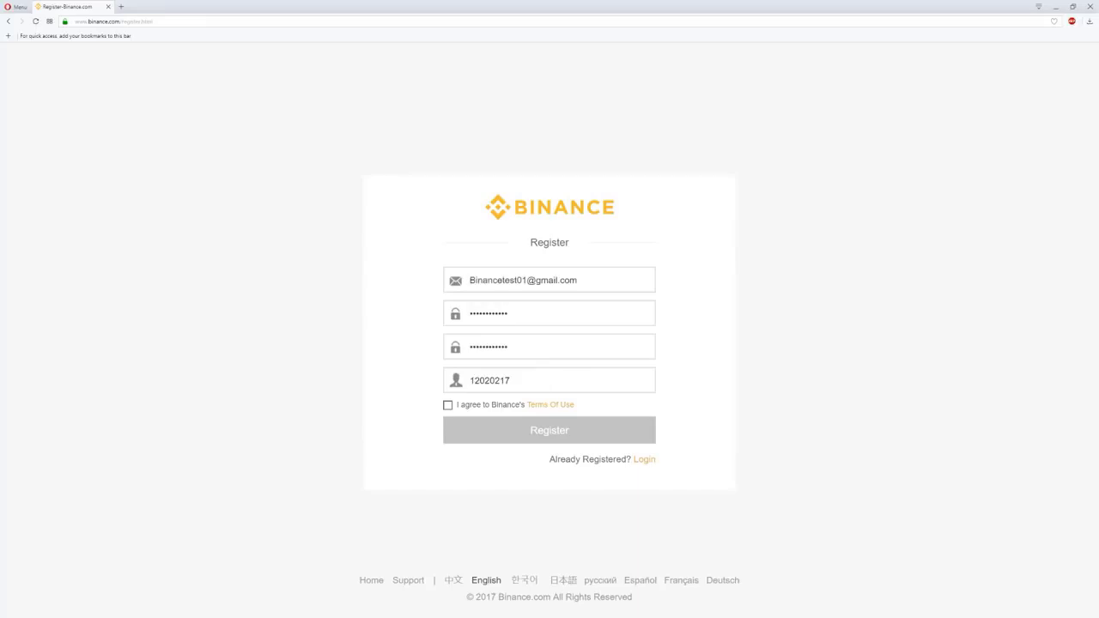
Agree to Binance's Terms Of Use, submit the registration, and solve the slider puzzle
click(446, 406)
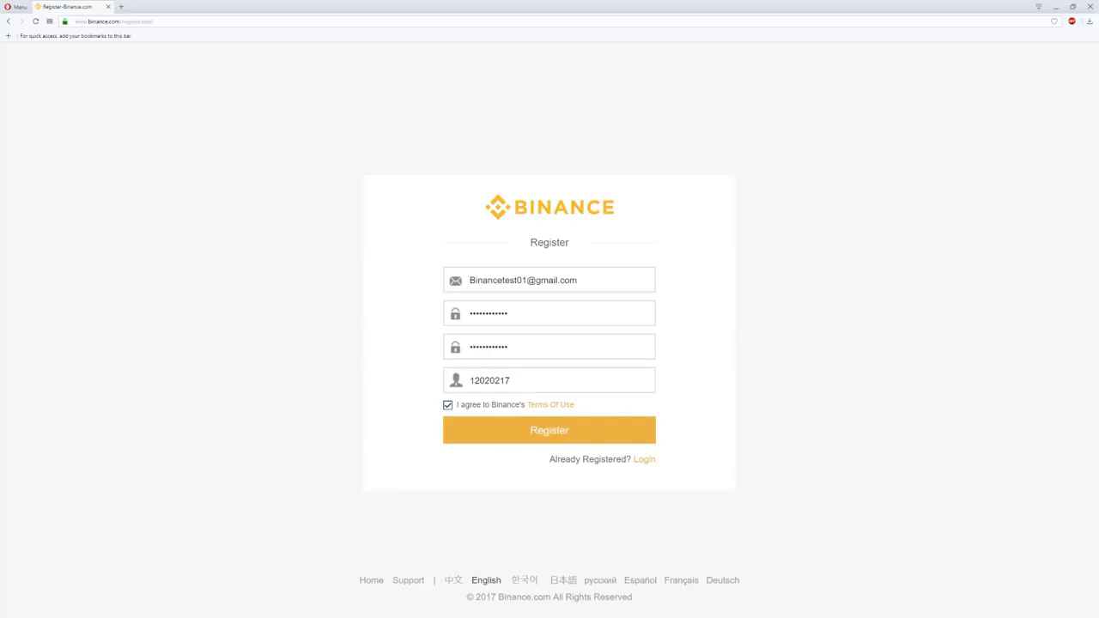
click(562, 428)
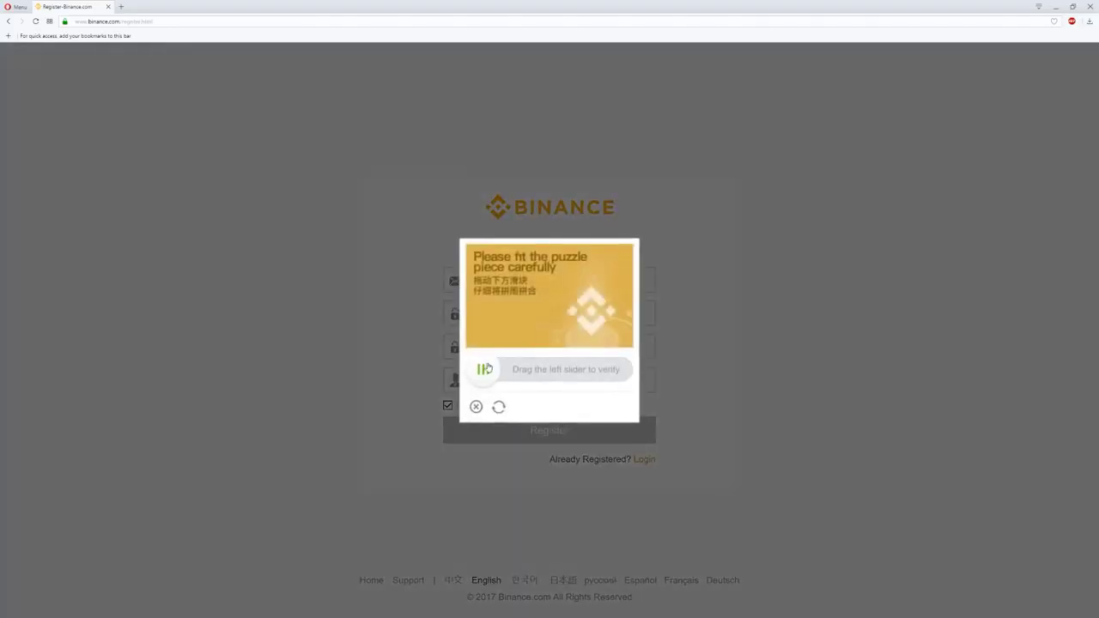
drag(483, 370, 538, 370)
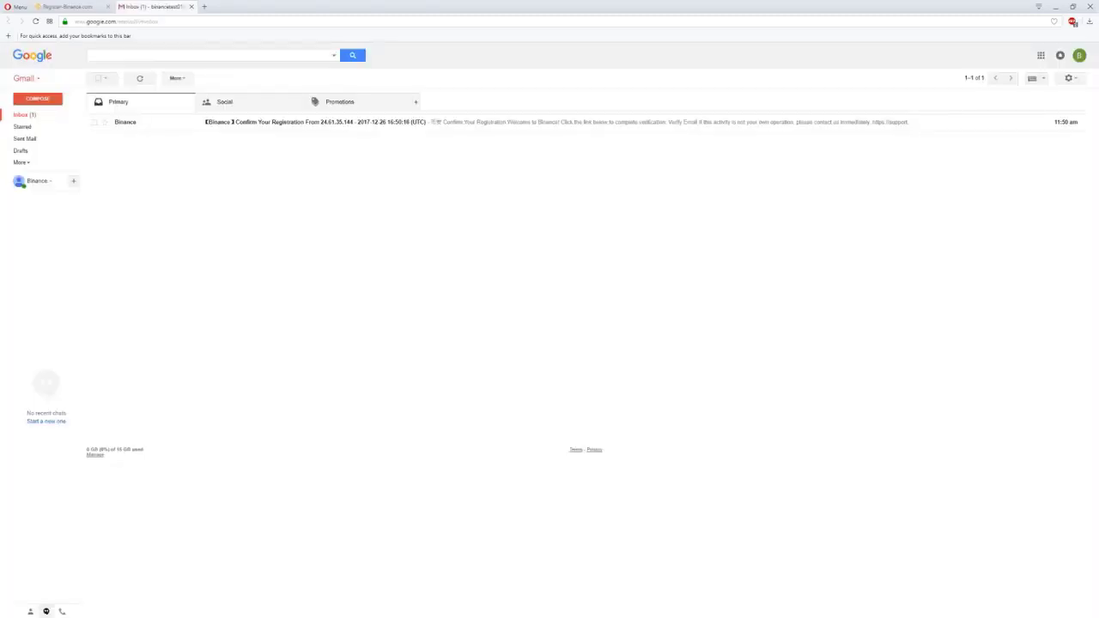
Open Binance's 'Confirm Your Registration' email in Gmail and verify the address
click(256, 121)
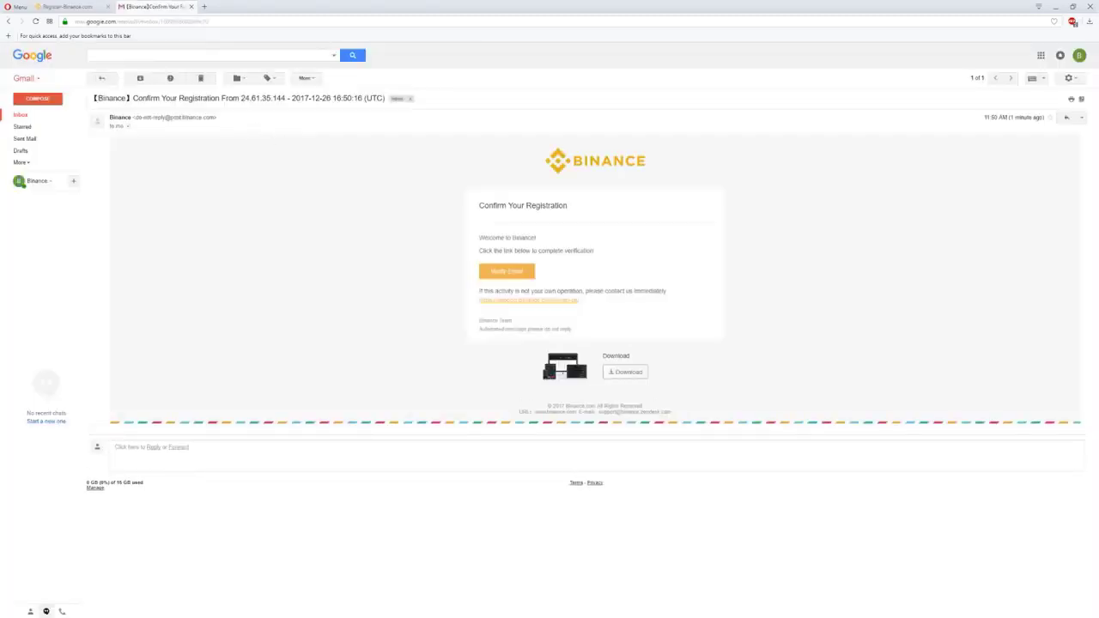
click(506, 272)
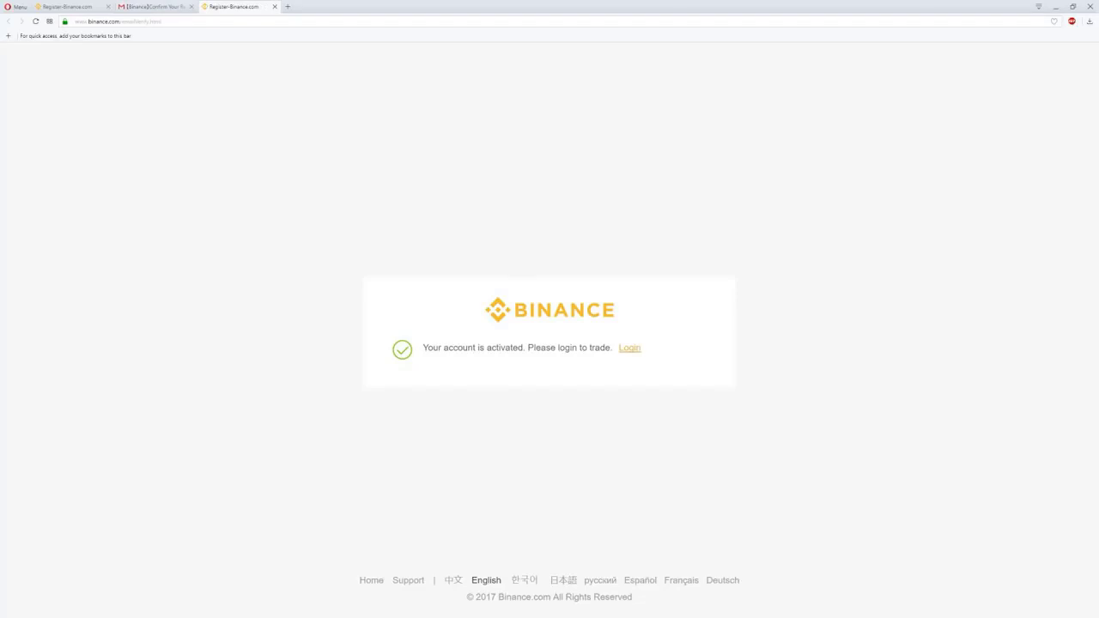
Open the login form and fill the e-mail field with the saved autofill address
click(630, 348)
text(bina)
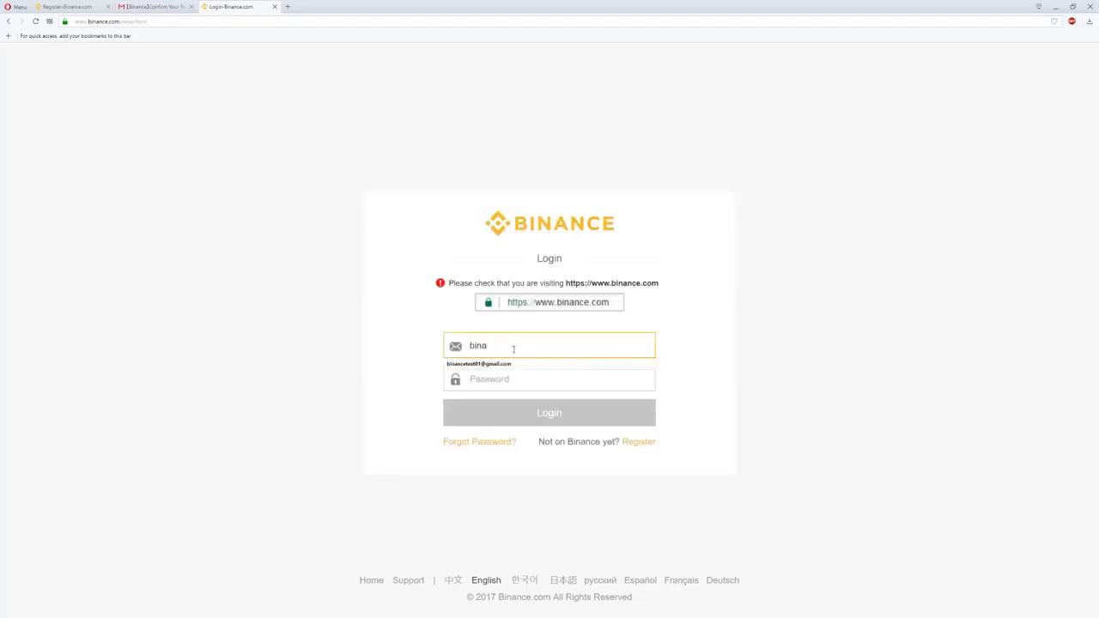
key(Down)
key(End)
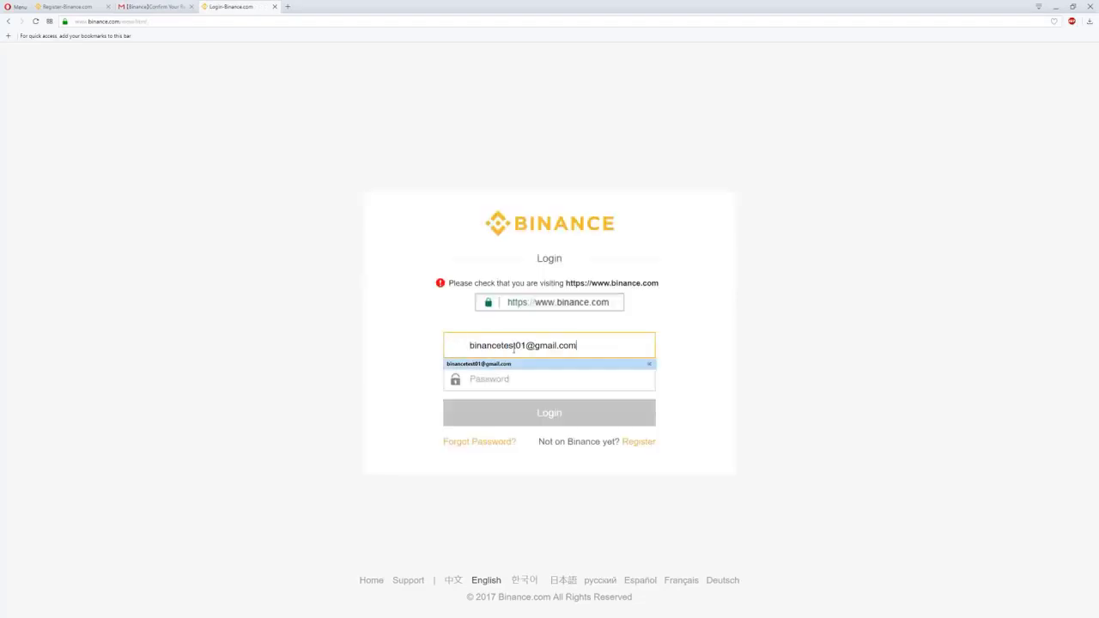
key(Escape)
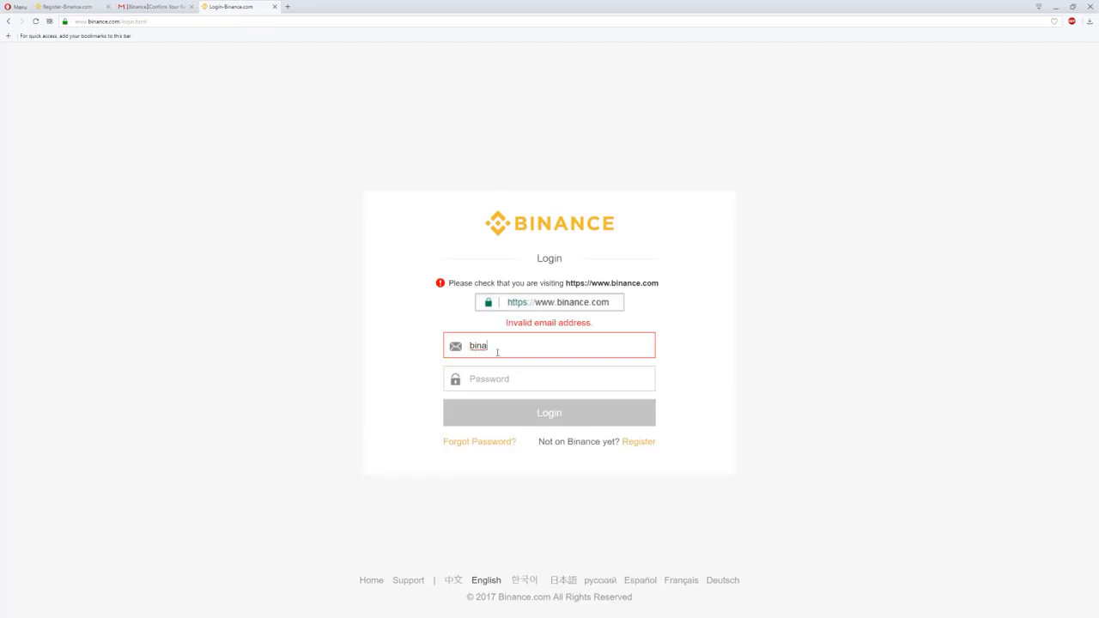
click(498, 352)
key(Down)
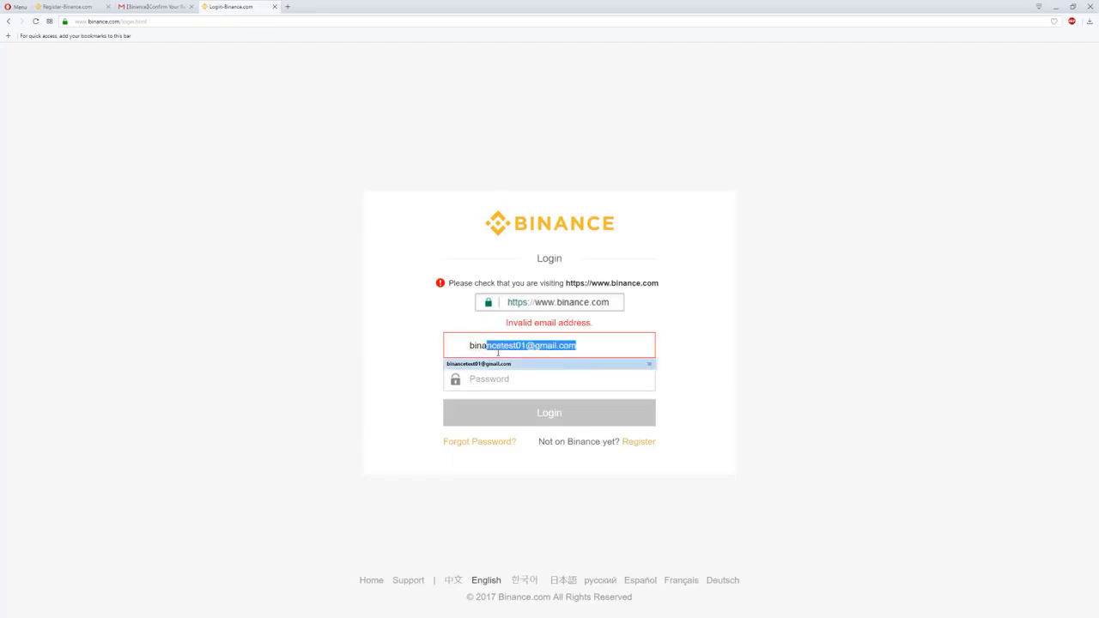
key(End)
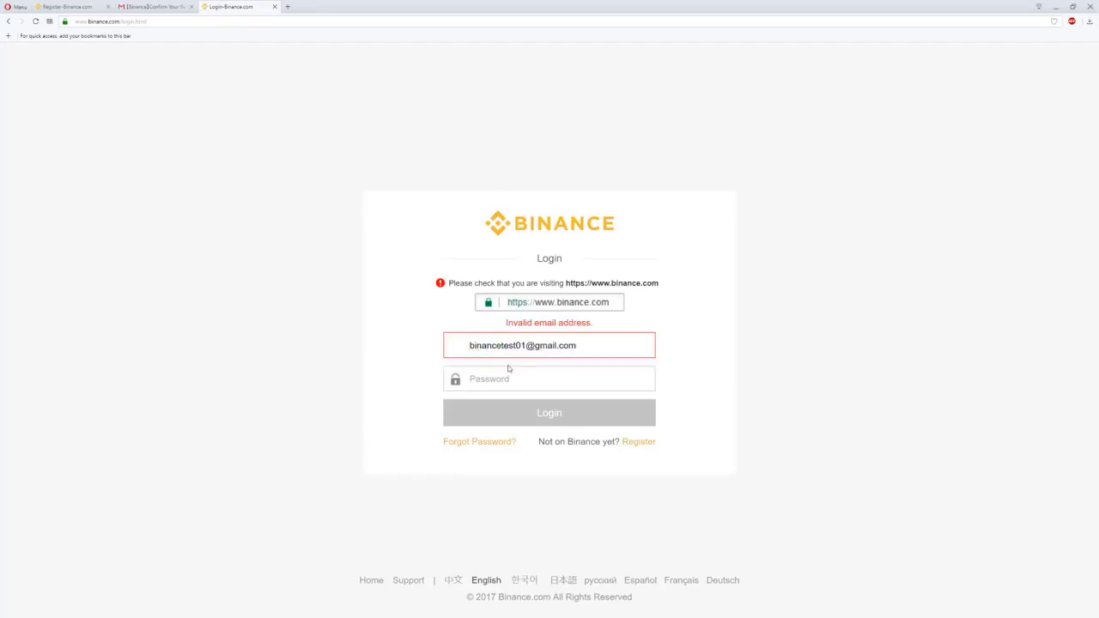
Paste the saved account password, submit the login, and solve the puzzle check
click(510, 378)
key(ctrl+v)
key(Return)
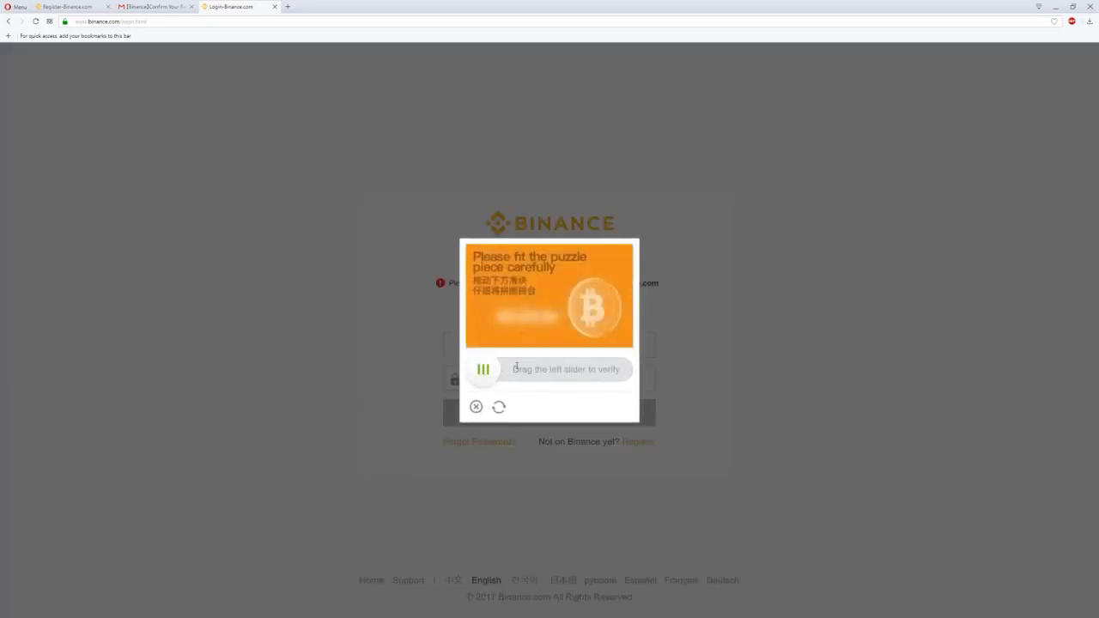
drag(486, 369, 509, 370)
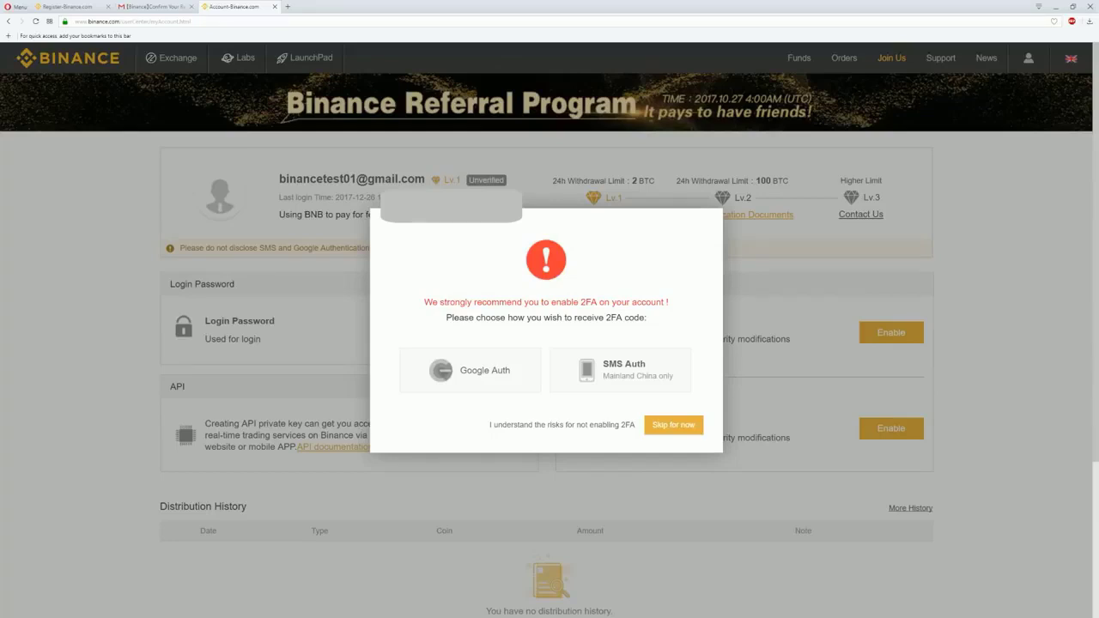
Choose Google Auth in the 2FA recommendation dialog to show the QR code and backup key
click(480, 369)
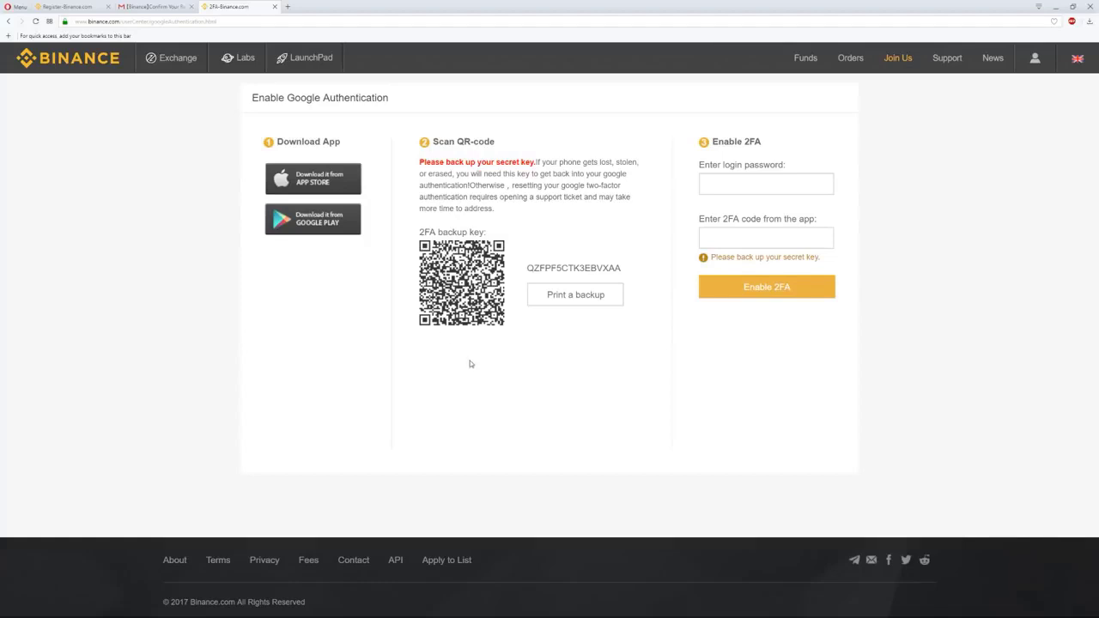
Enter the login password and the authenticator's 2FA code, then enable Google Authentication
scroll(478, 367, up, 2)
scroll(542, 359, up, 2)
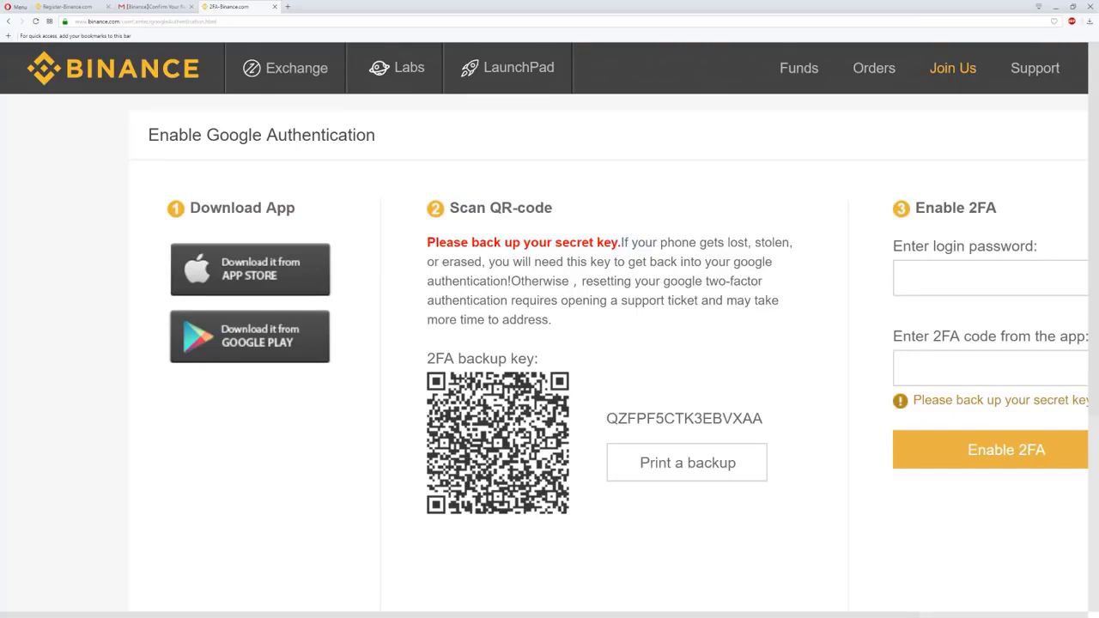
text(••••••••••)
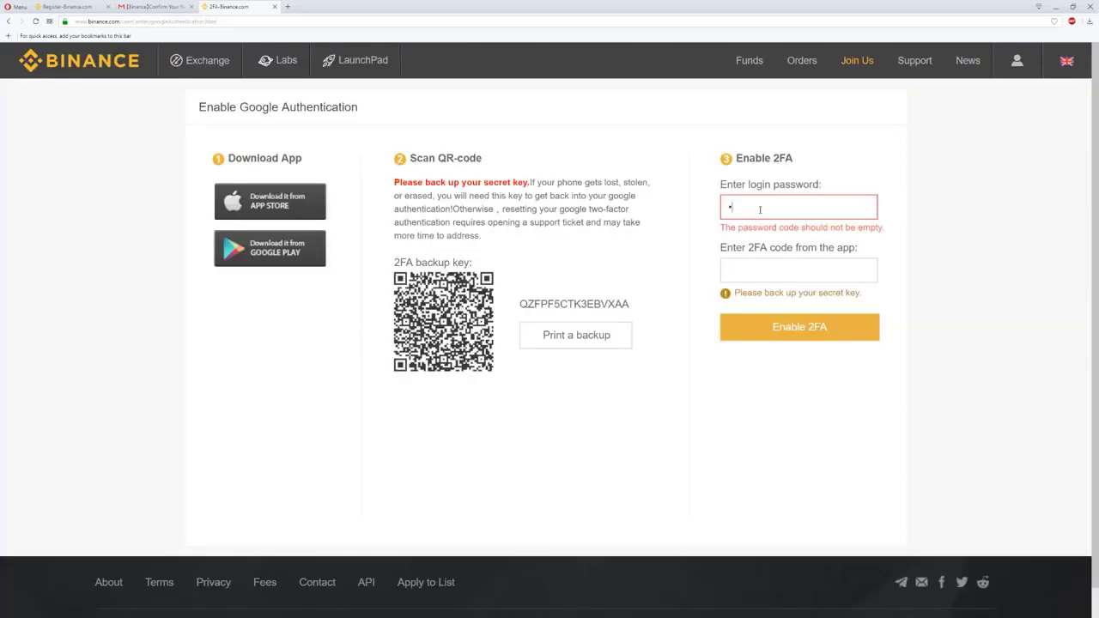
text(••)
click(762, 268)
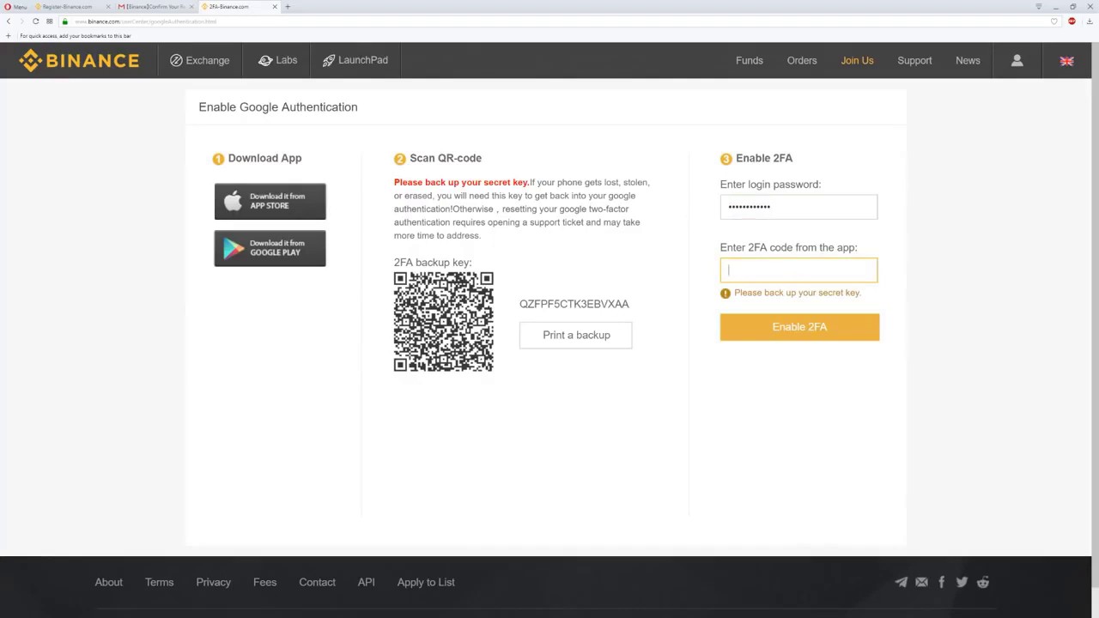
key(ctrl+v)
click(779, 313)
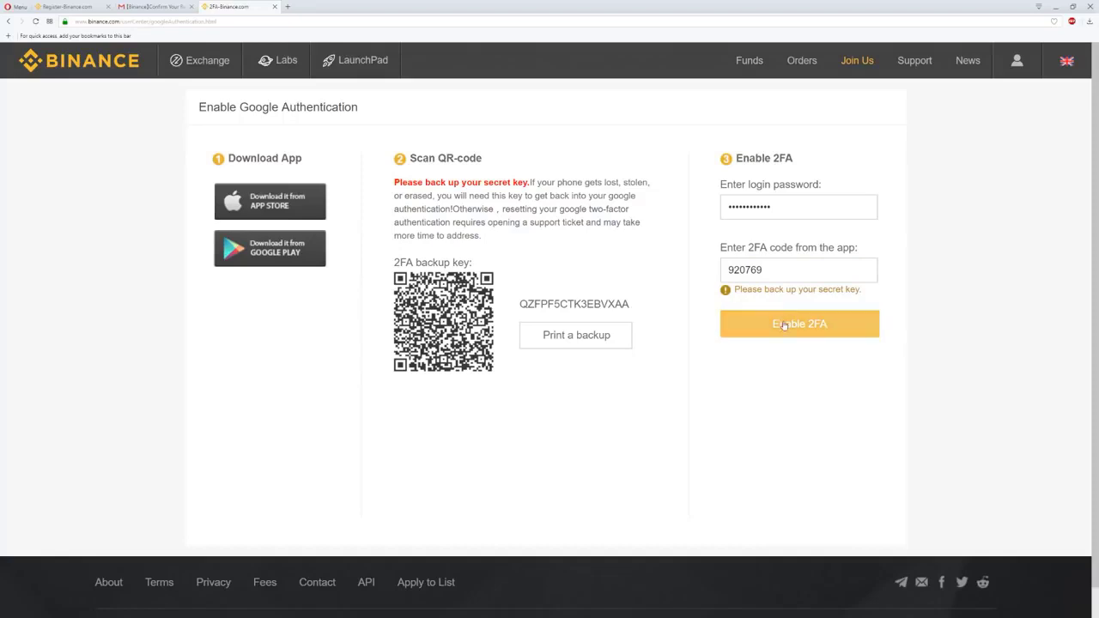
click(783, 326)
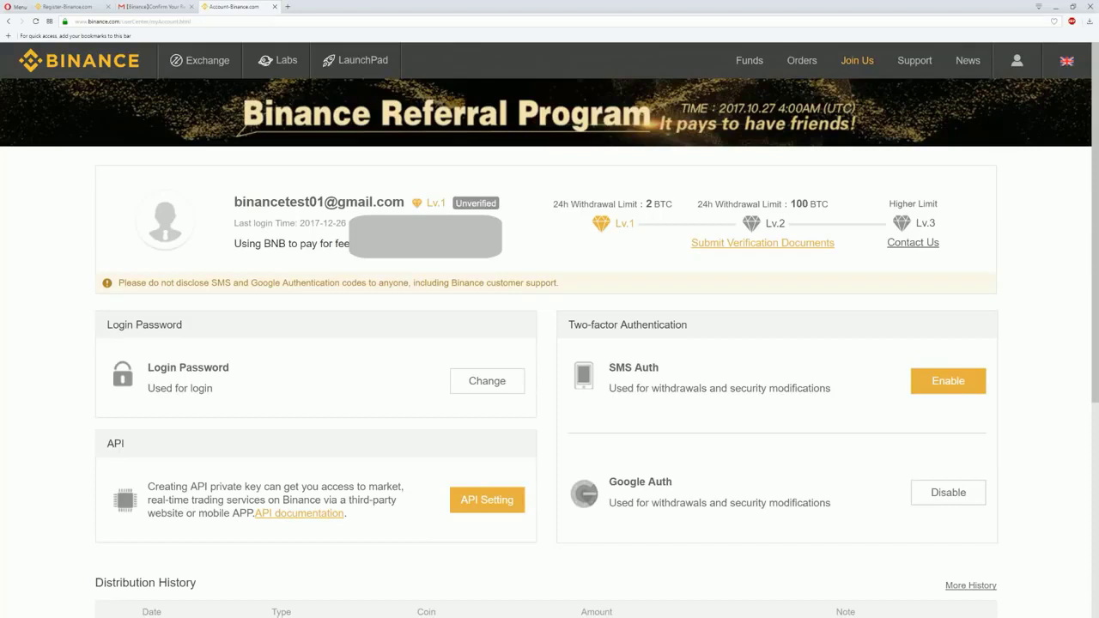
Go to the Binance exchange homepage showing the BTC markets price list
mouse_move(198, 73)
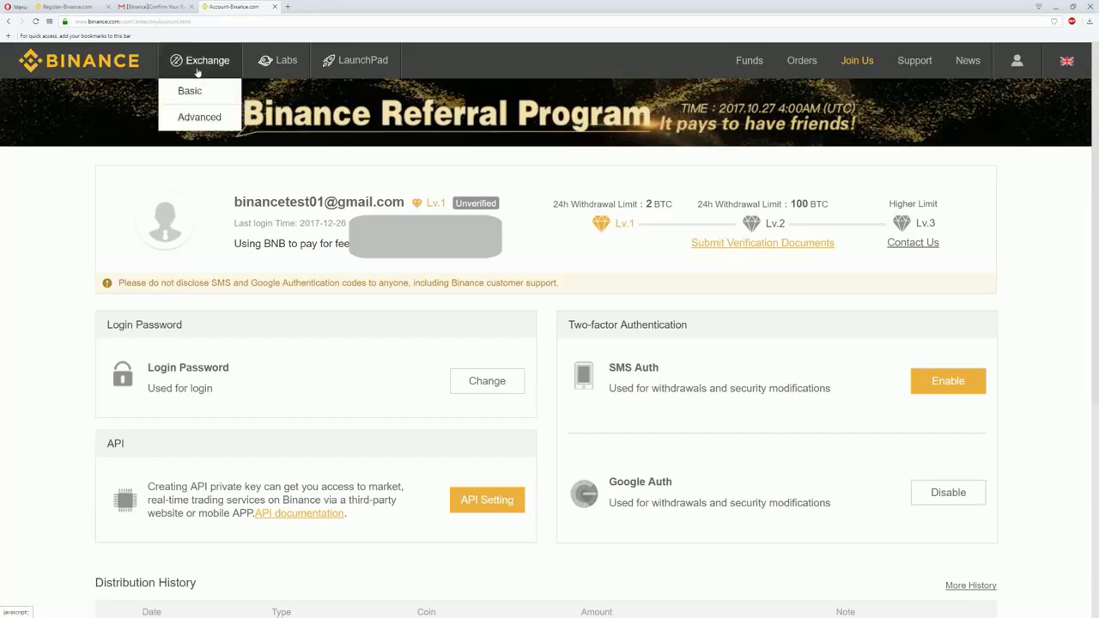
click(97, 69)
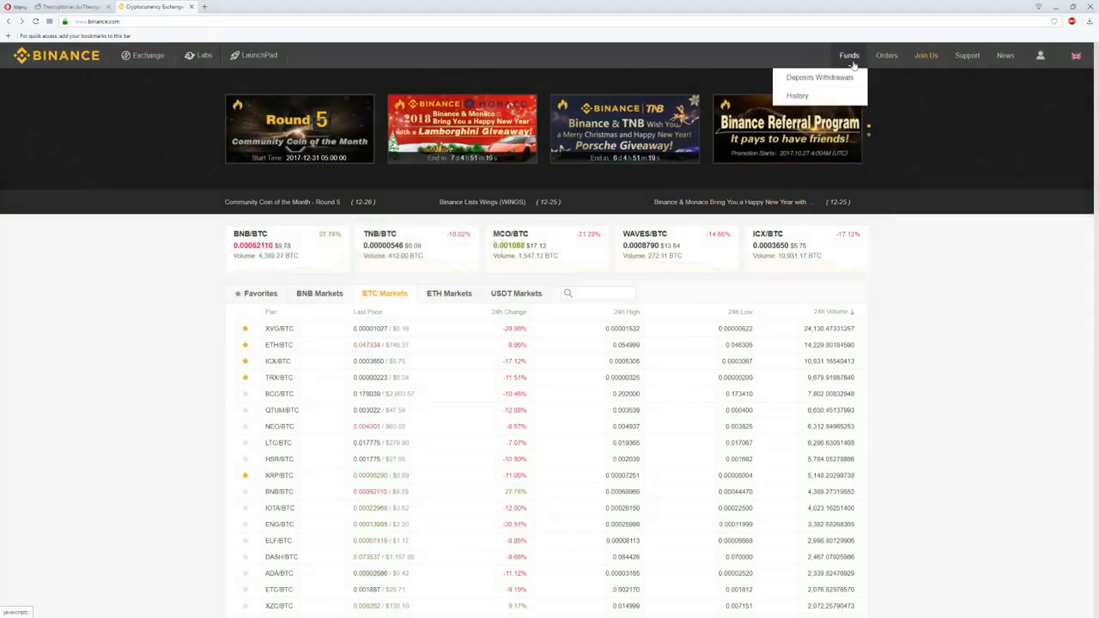
Open Funds > Deposits & Withdrawals and review the list of zero coin balances
click(847, 83)
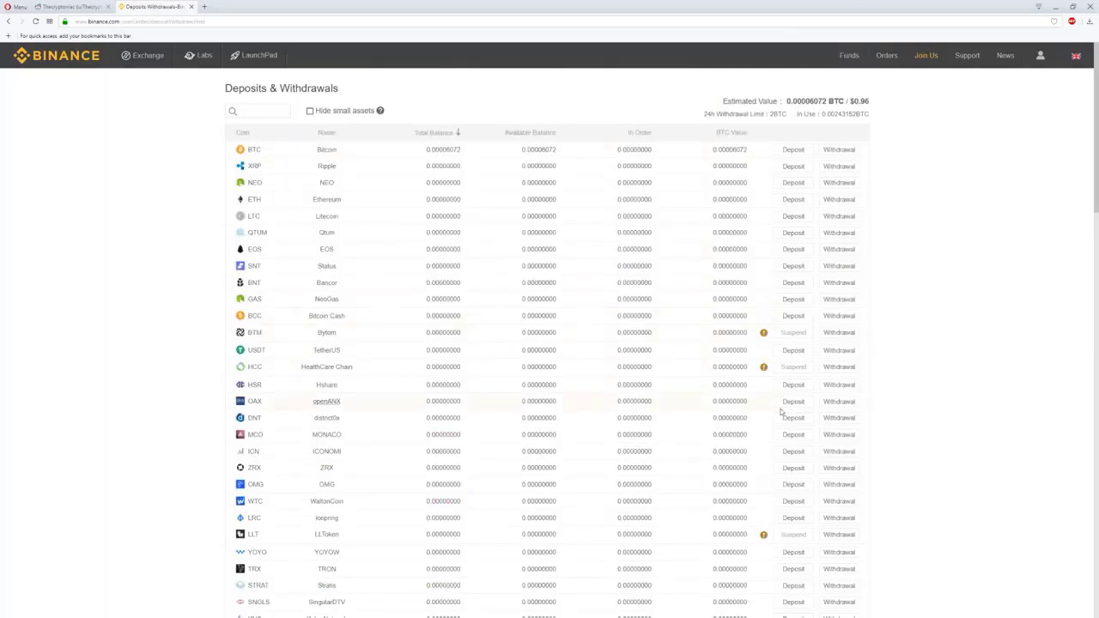
drag(545, 524, 552, 183)
click(478, 110)
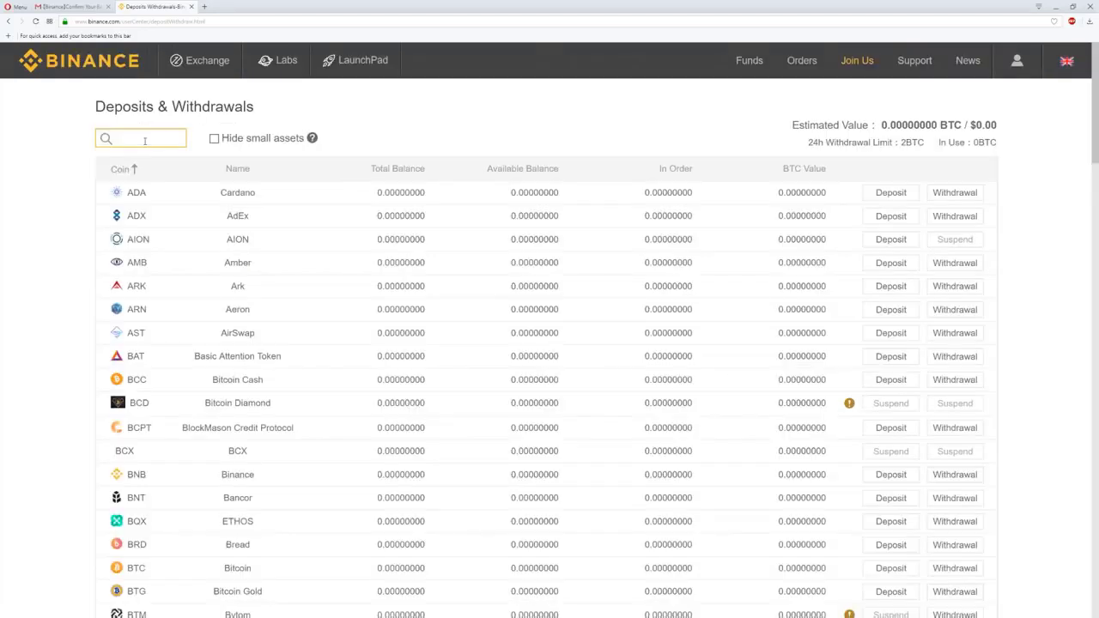
Search 'ripple', view the XRP deposit address, then open Funds History showing the 40.0895 XRP deposit
text(ripple)
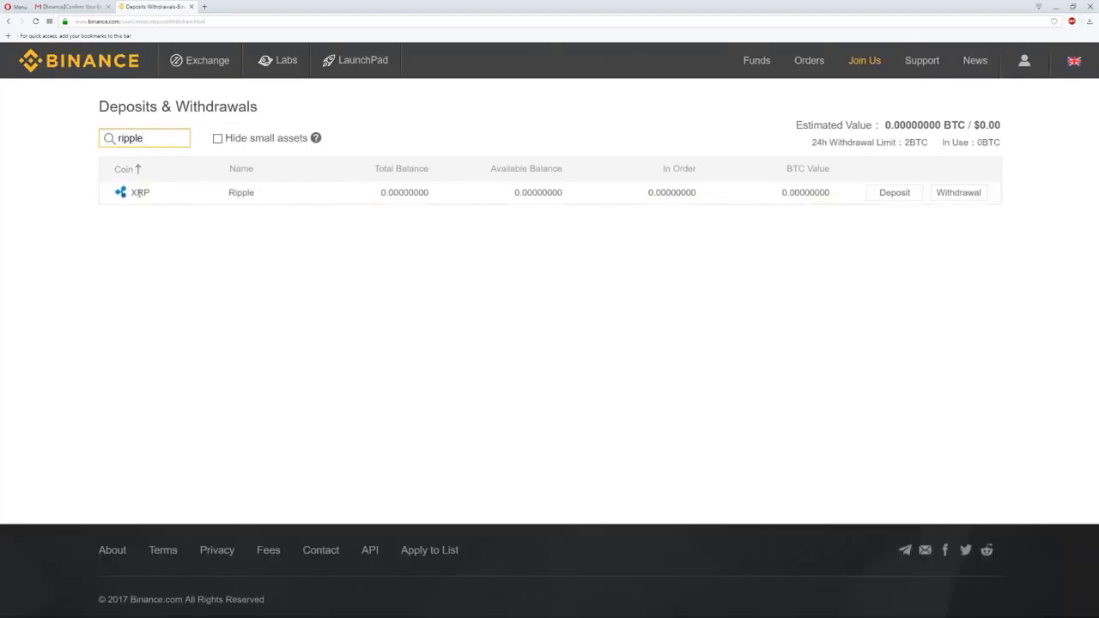
click(890, 194)
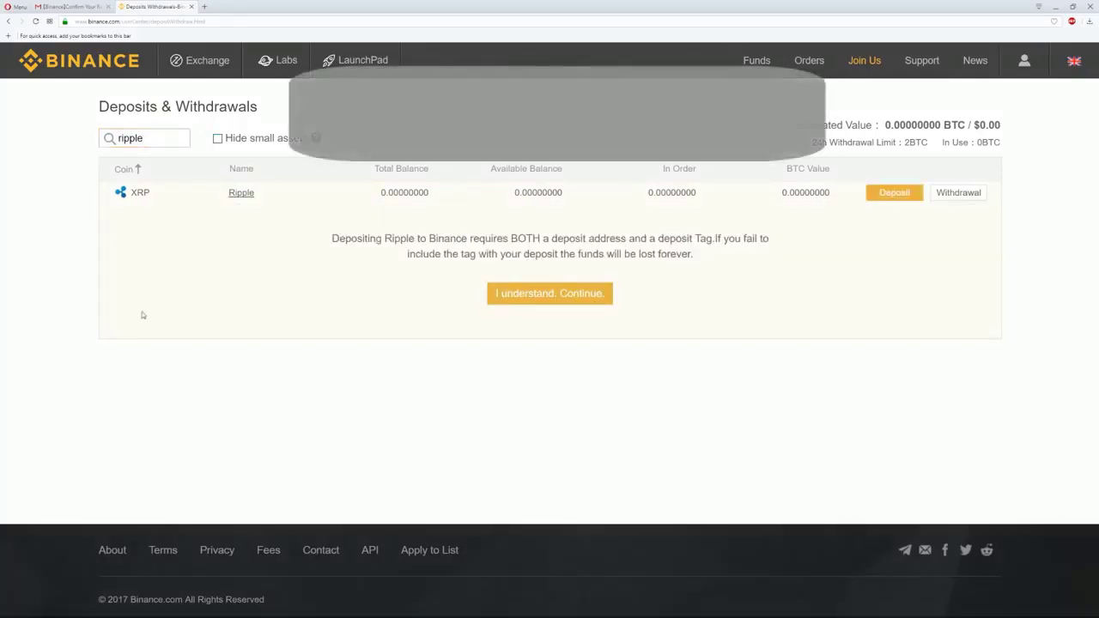
click(550, 293)
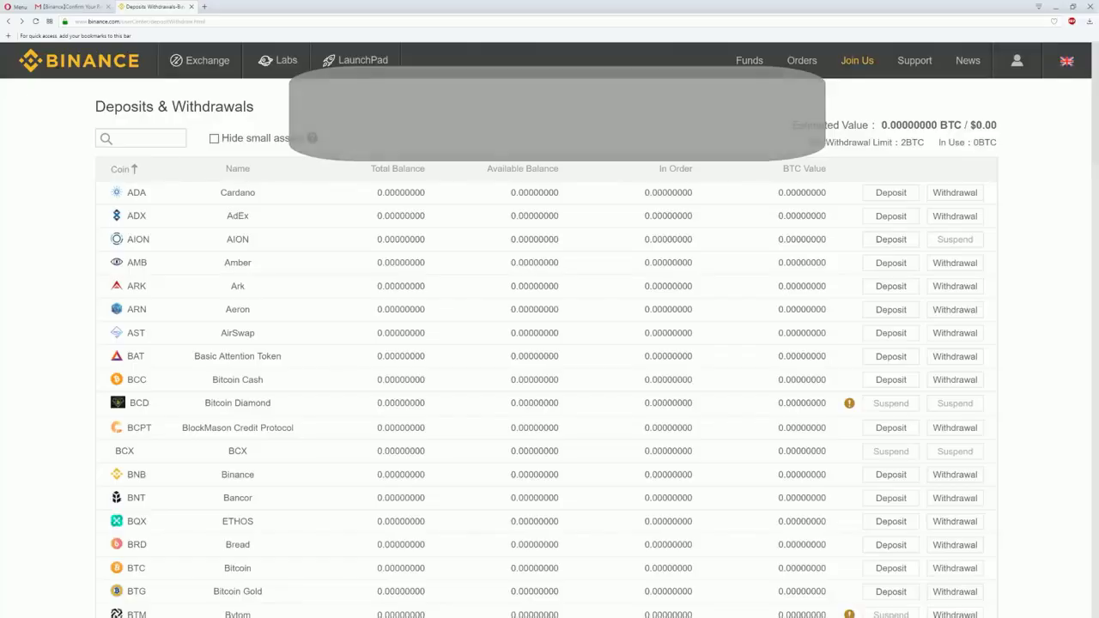
mouse_move(743, 62)
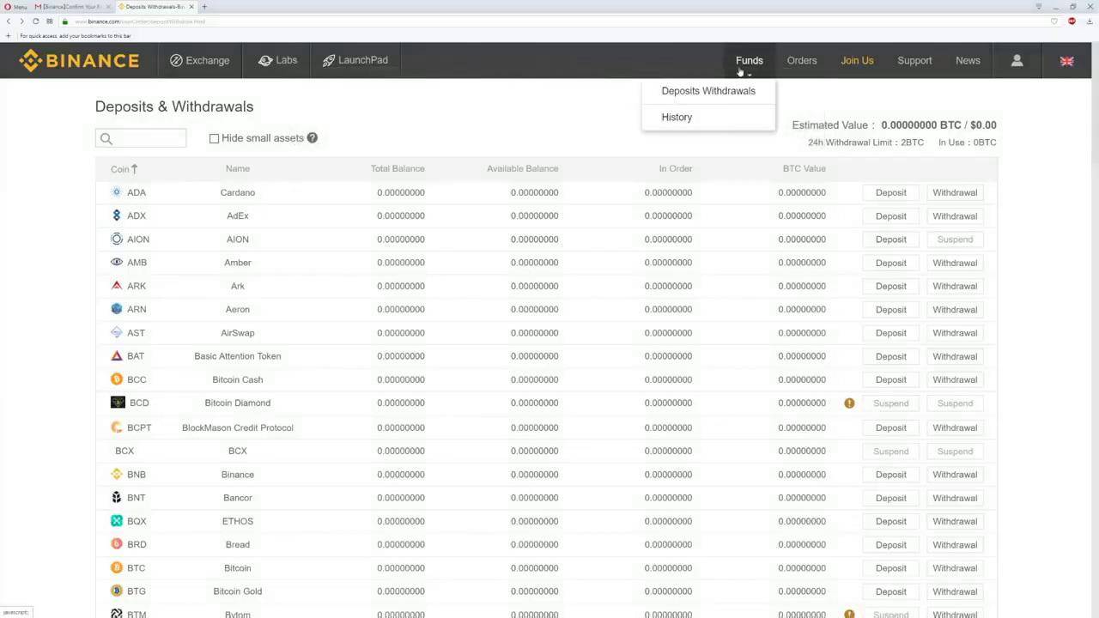
click(729, 125)
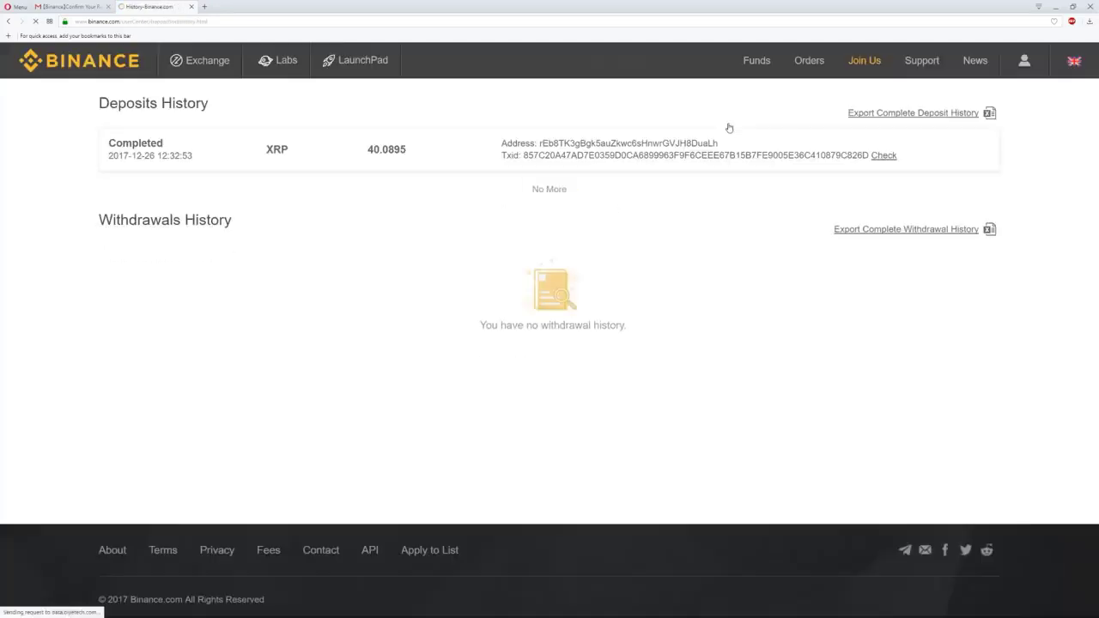
Open Estimated Value from the account menu to see the 40.08950000 XRP balance
mouse_move(1025, 60)
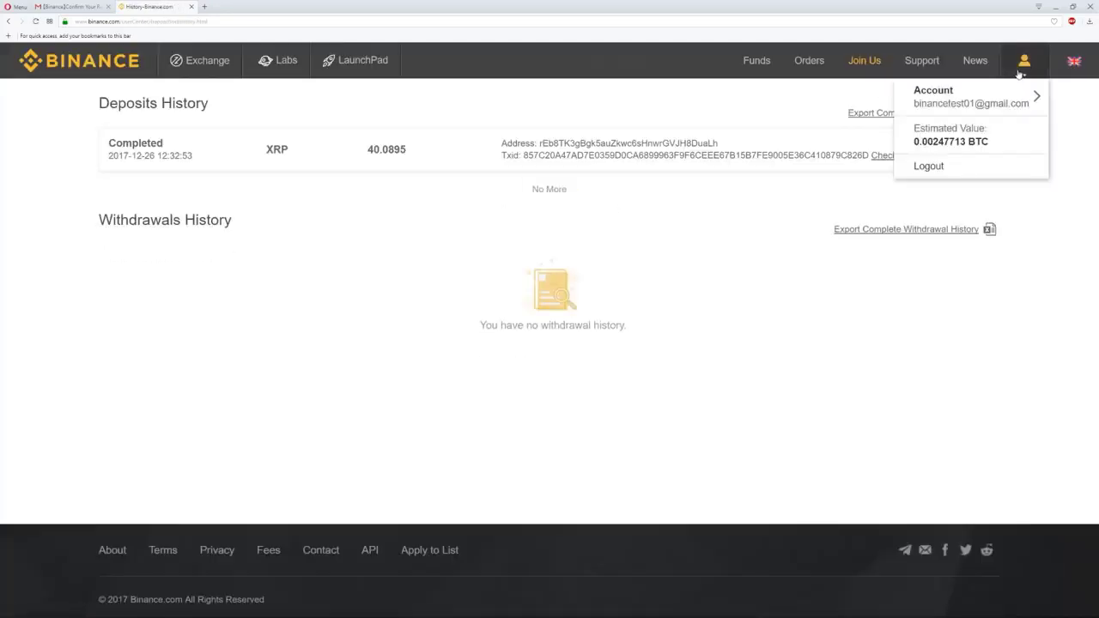
click(992, 143)
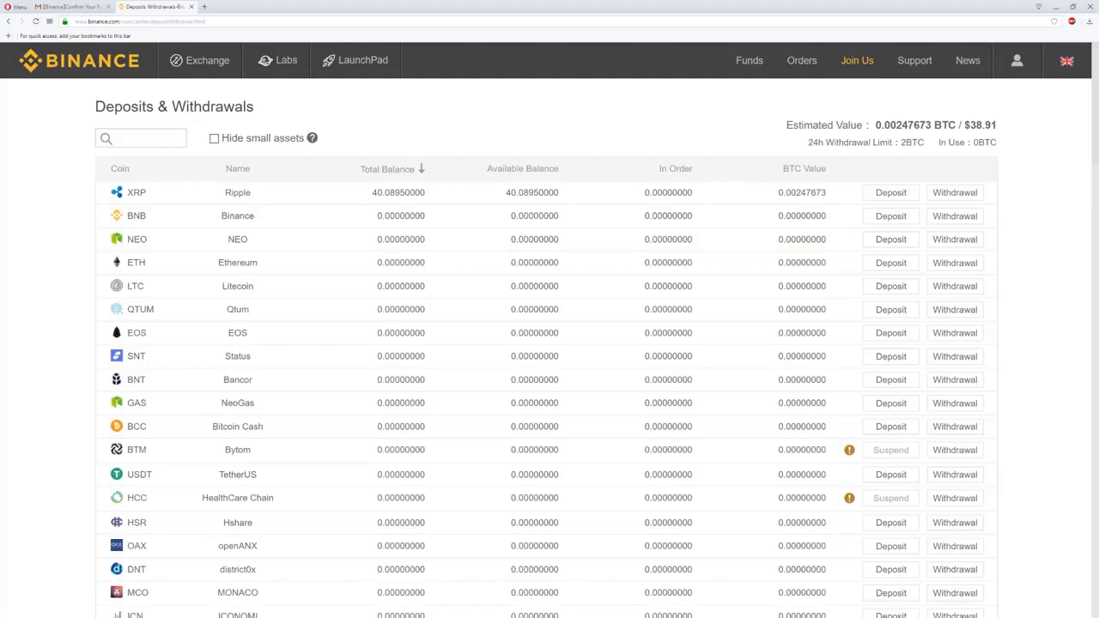
Go back to the Binance homepage from the deposits and withdrawals page via the logo
click(101, 62)
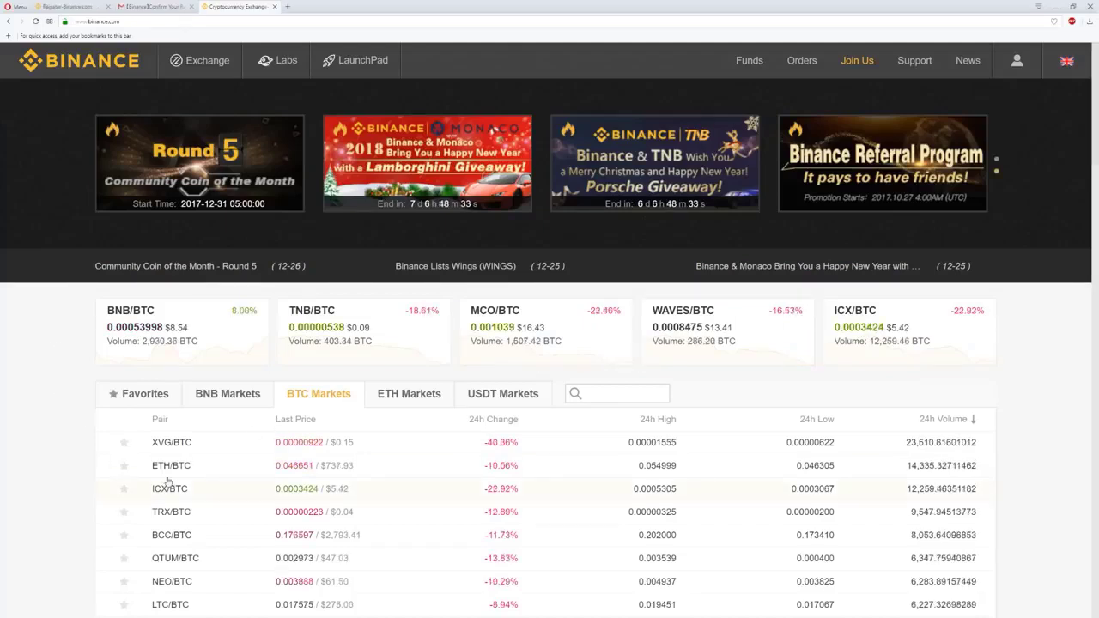
Star XVG/BTC, ETH/BTC and ICX/BTC, then filter BTC Markets to favourites only
click(124, 443)
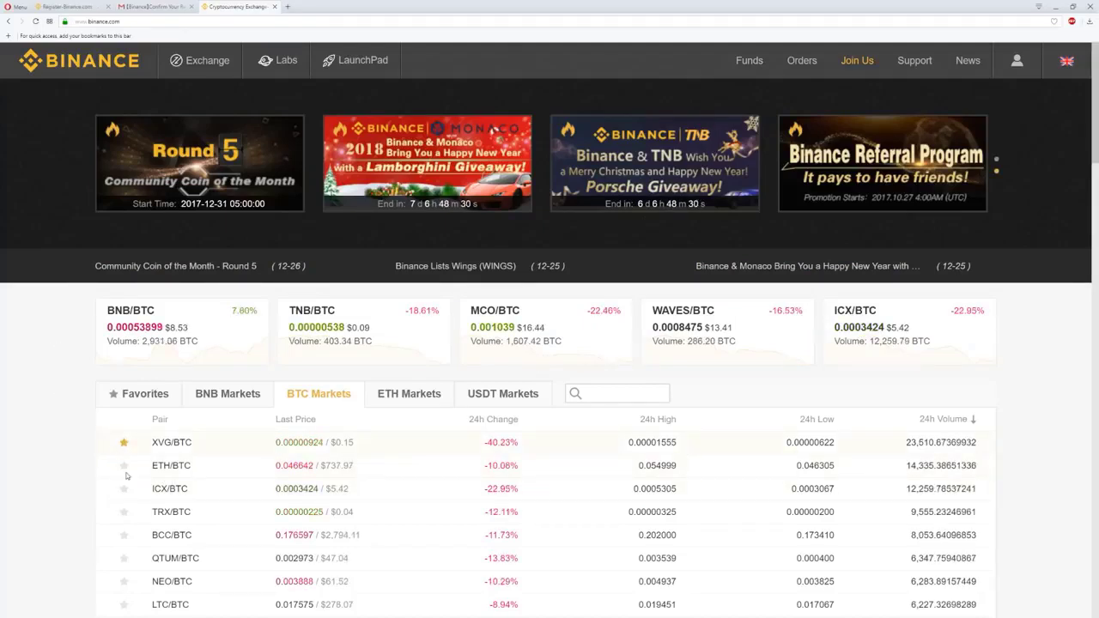
click(125, 466)
click(125, 489)
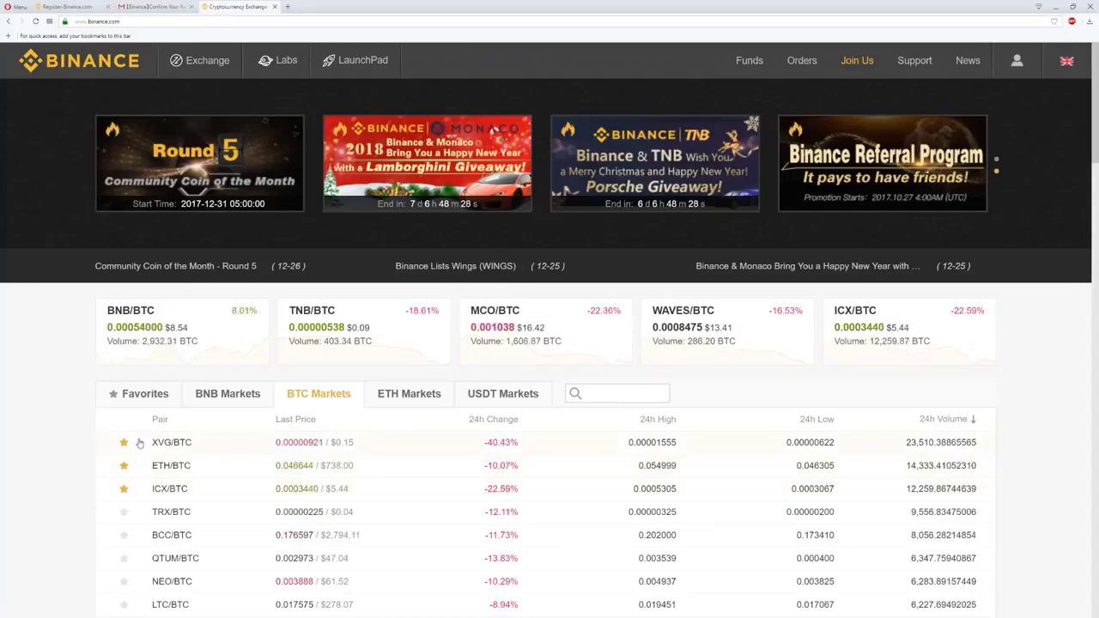
click(137, 402)
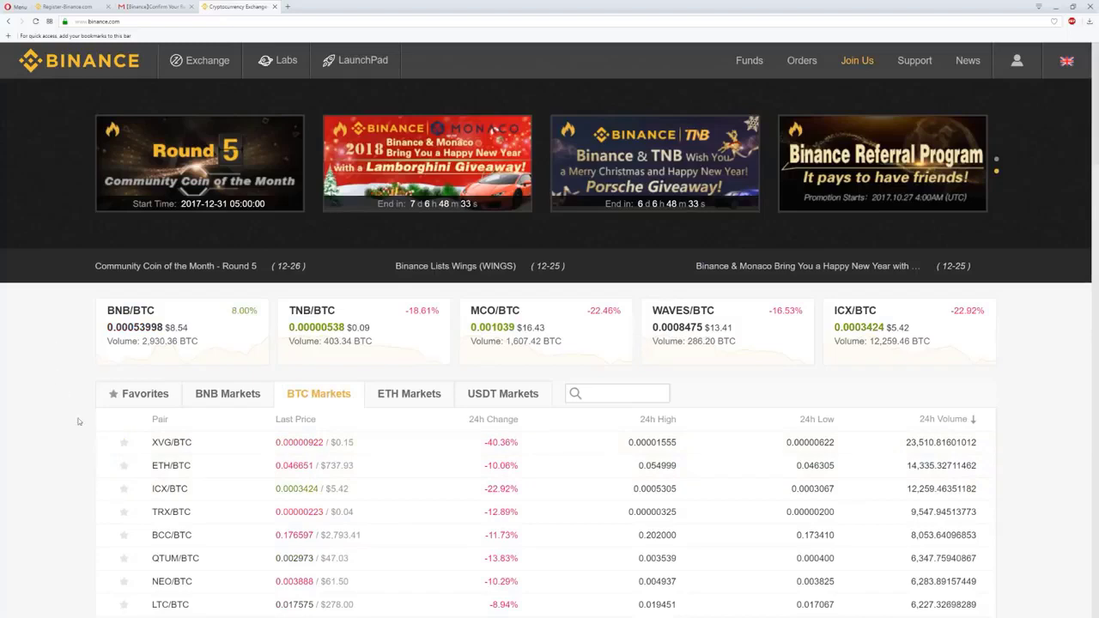
Star XVG/BTC, ETH/BTC, ICX/BTC and TRX/BTC as favourite pairs
click(123, 443)
click(123, 466)
click(124, 489)
click(124, 512)
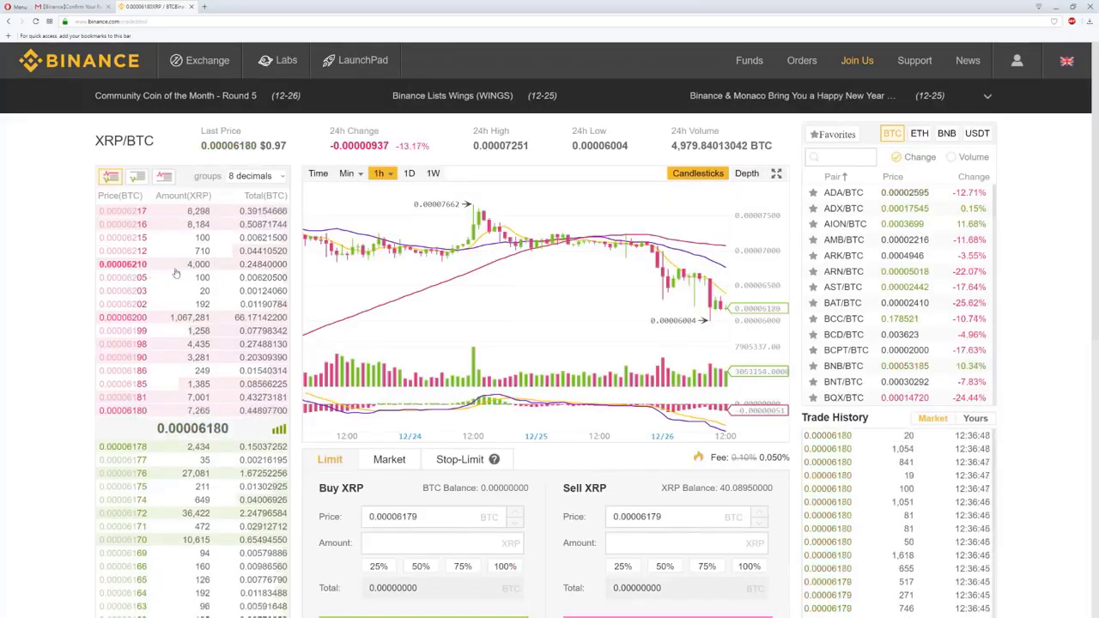
Change the XRP/BTC chart interval from 1h to 2-hour candles
click(384, 174)
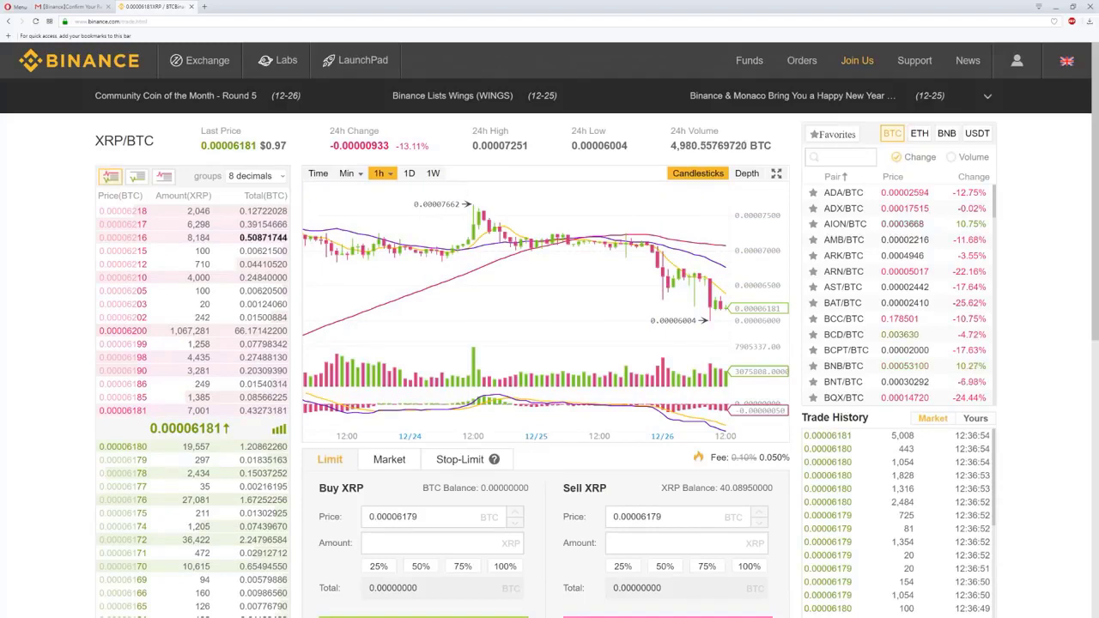
mouse_move(380, 174)
click(388, 215)
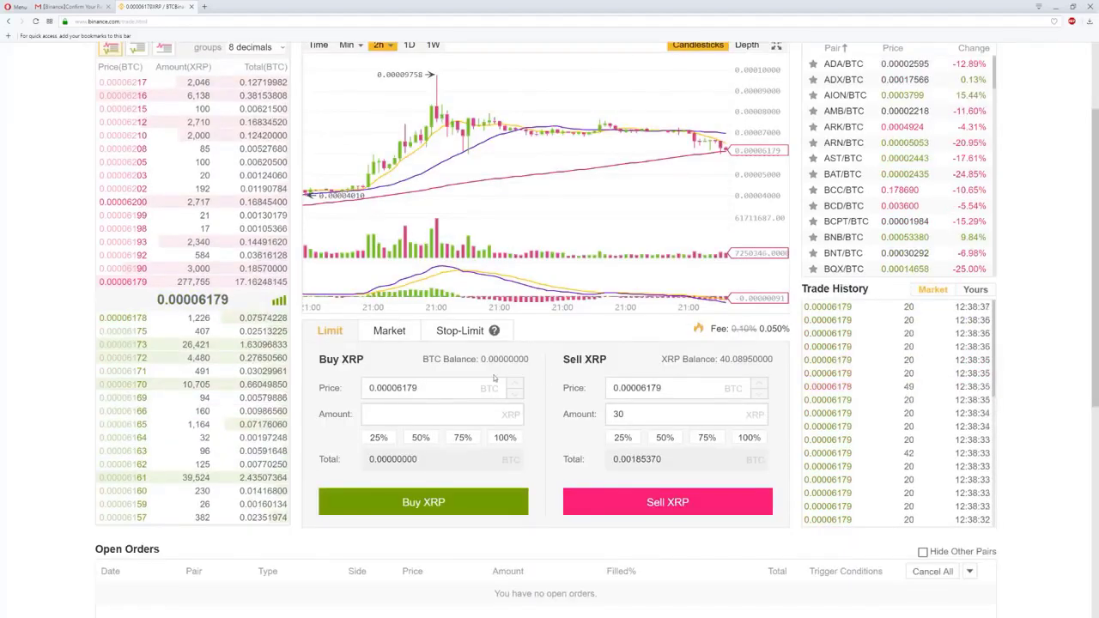
Submit the 30 XRP limit sell at 0.00006179 BTC, then cancel that open order
click(661, 507)
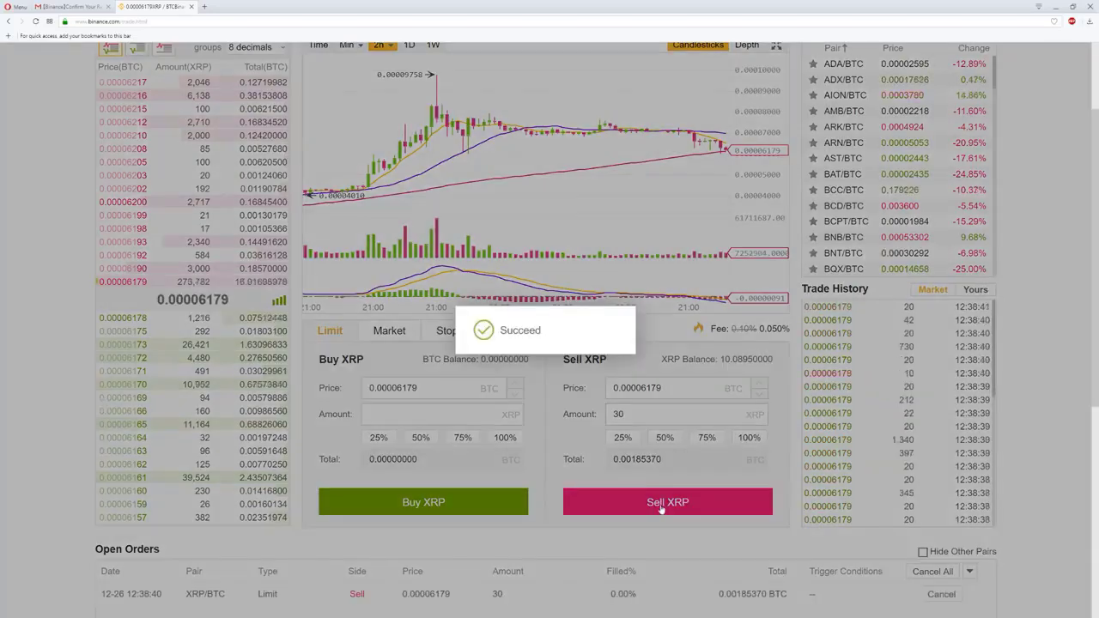
scroll(902, 521, down, 1)
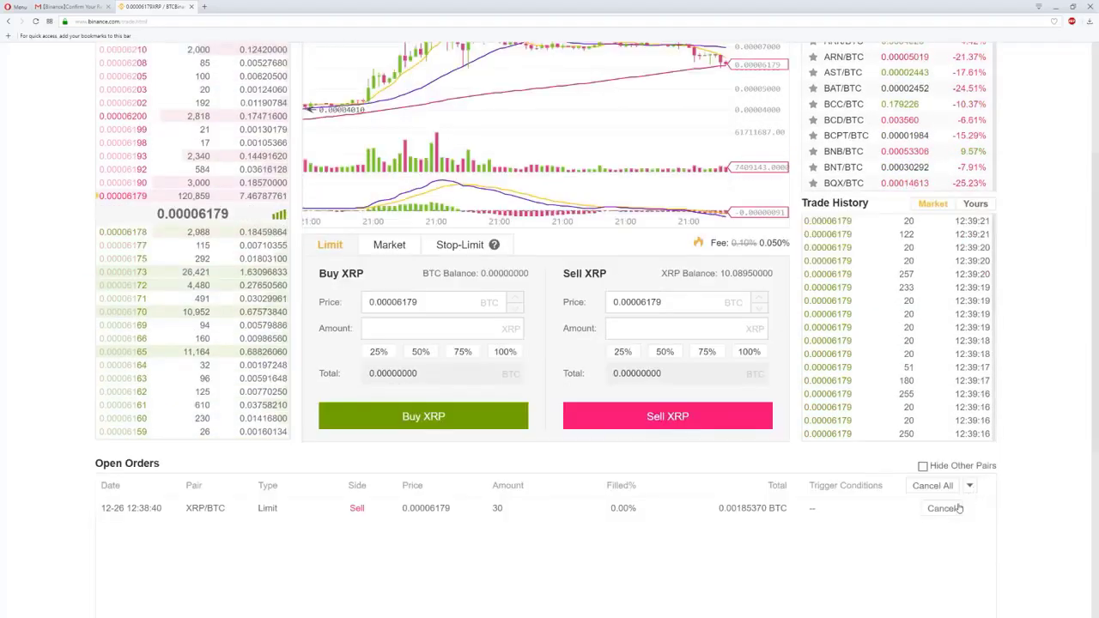
click(940, 509)
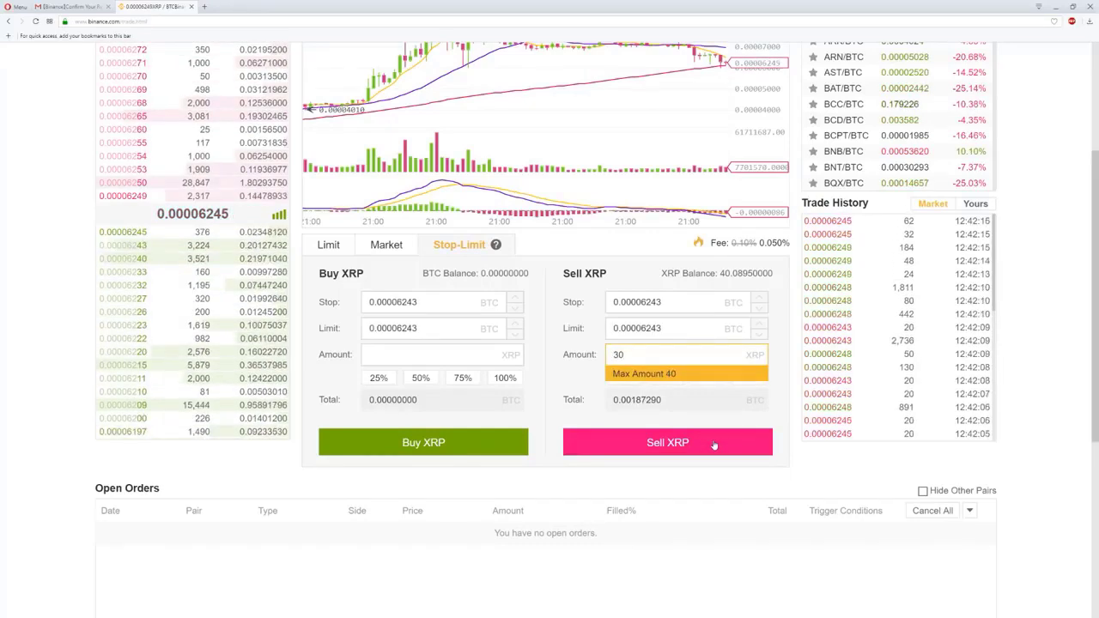
Place and confirm the 30 XRP stop-limit sell, then take 0.00006229 from the order book
click(713, 444)
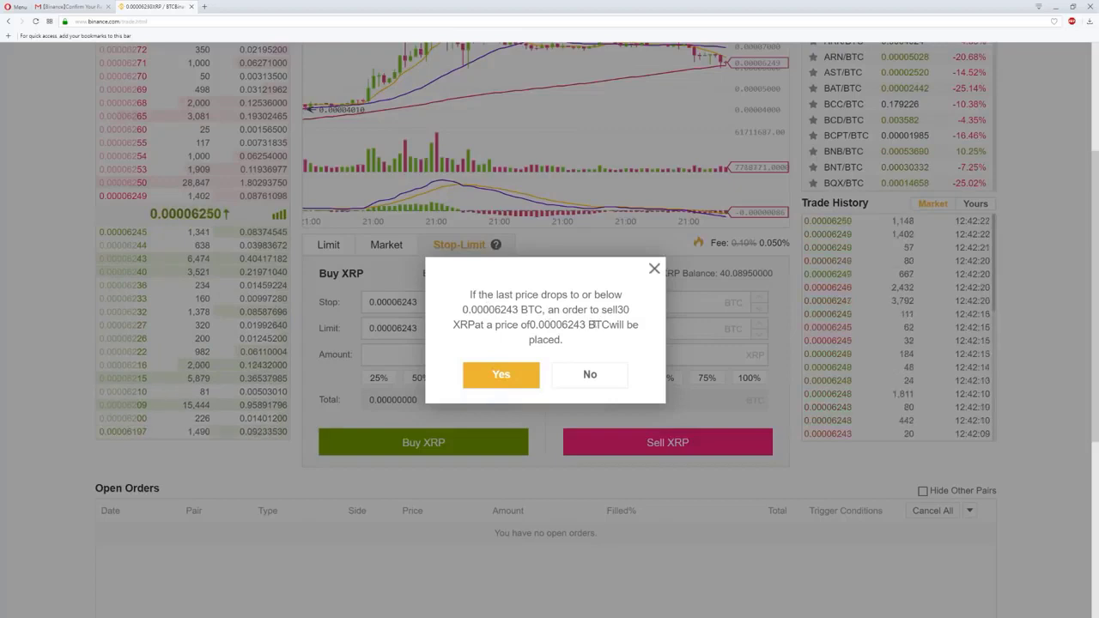
click(497, 376)
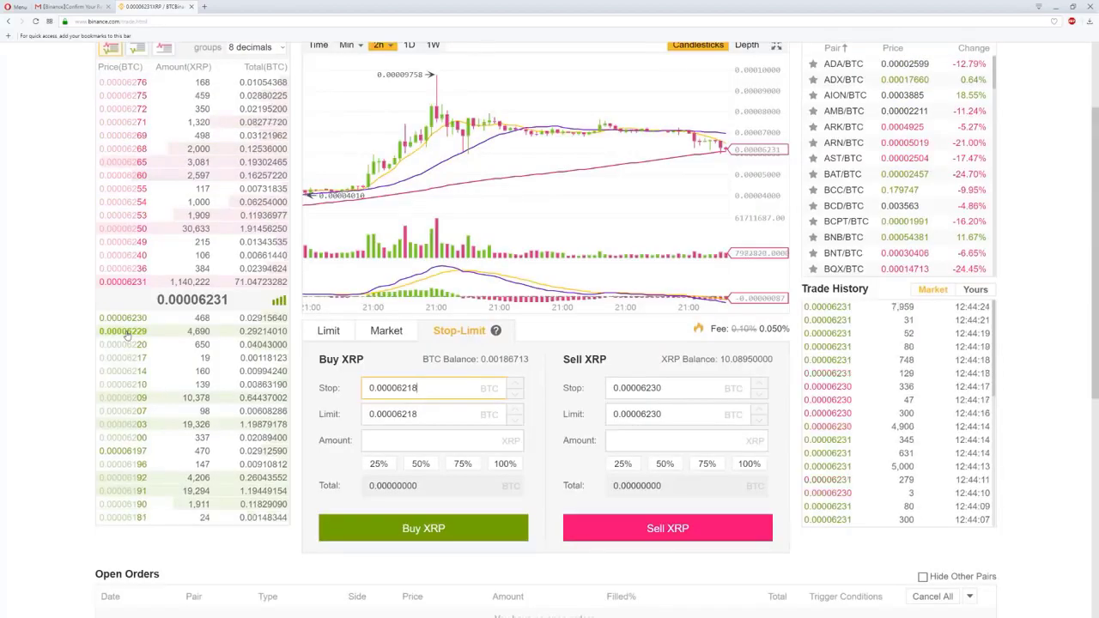
click(126, 332)
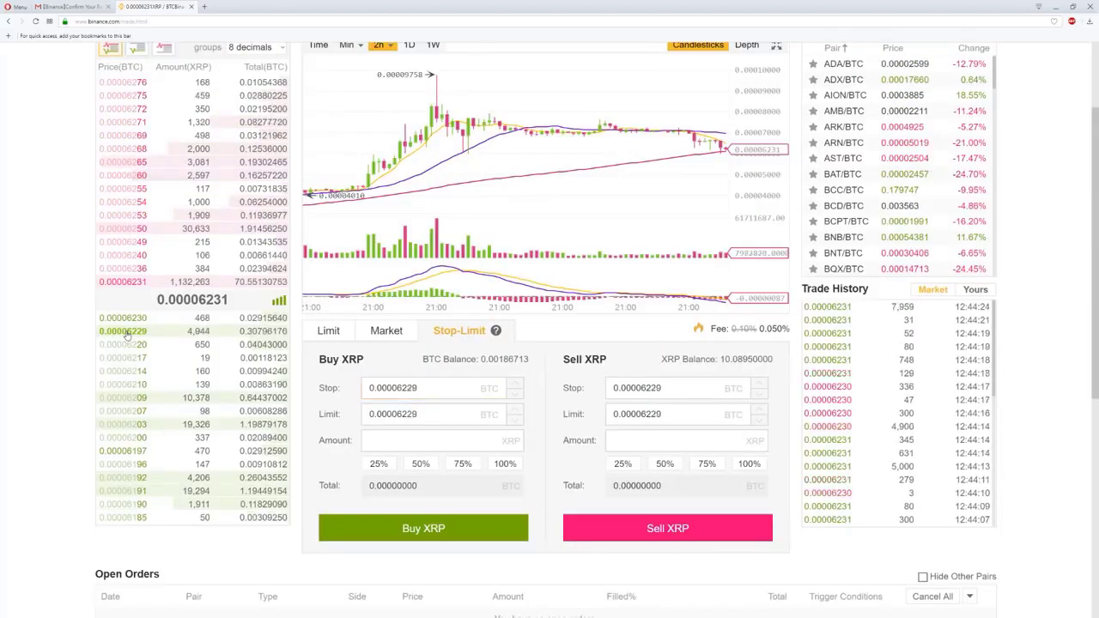
Place and confirm a stop-limit buy of 29 XRP using 100% of the BTC balance
click(505, 465)
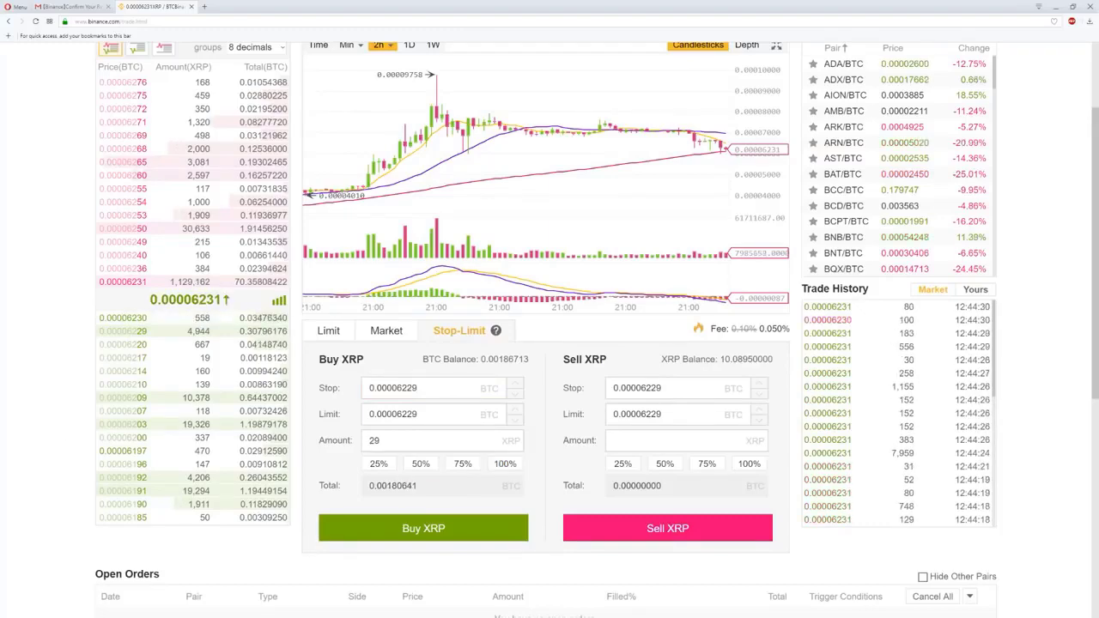
click(399, 529)
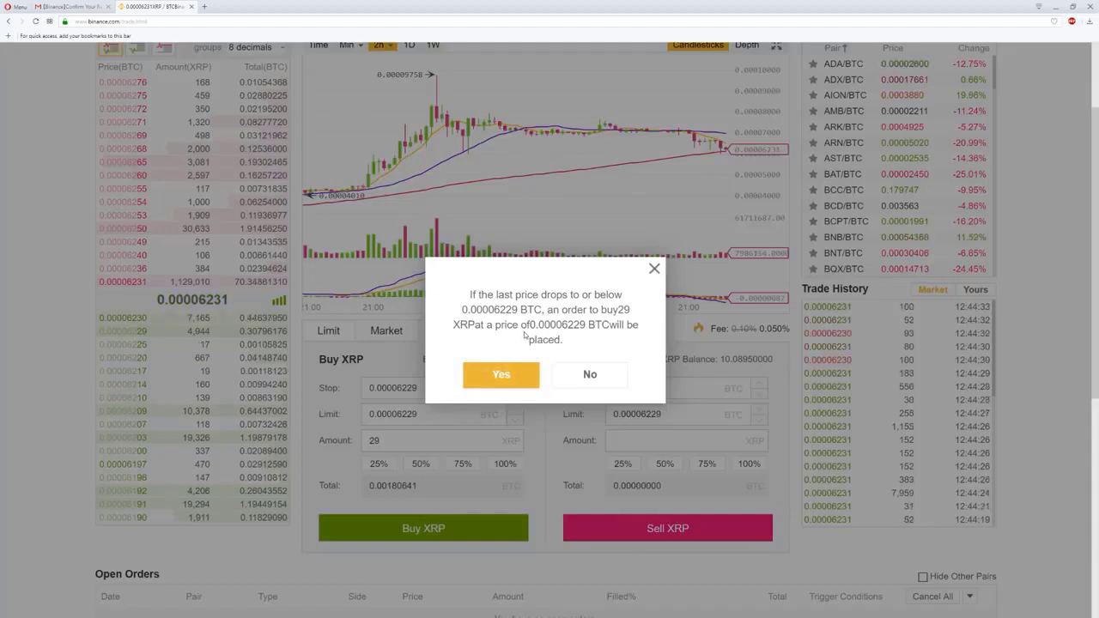
drag(469, 298, 580, 340)
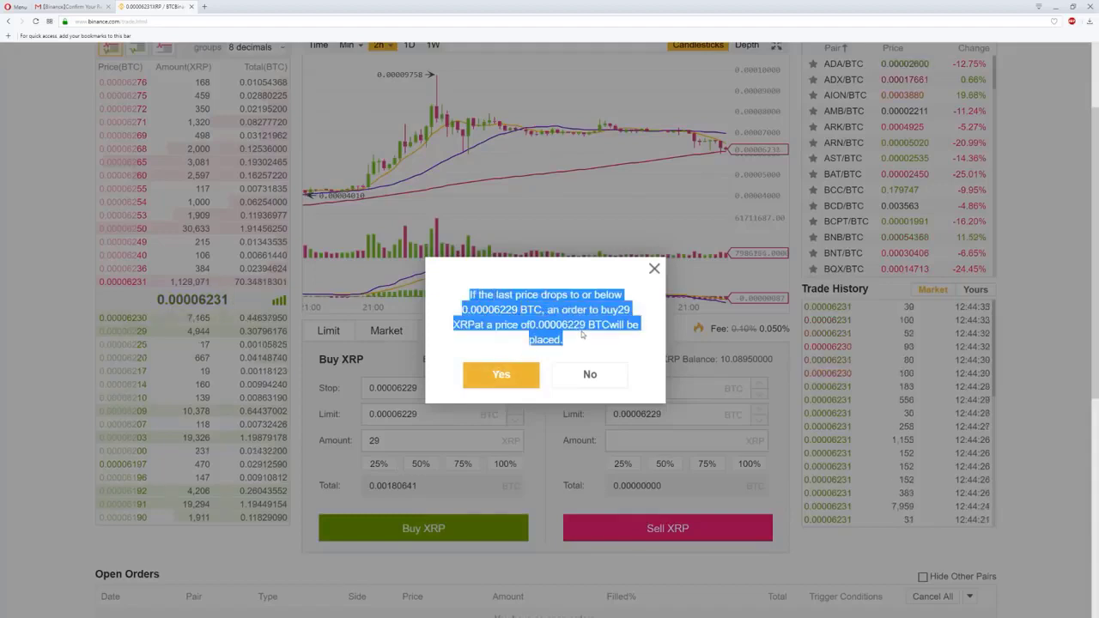
click(516, 377)
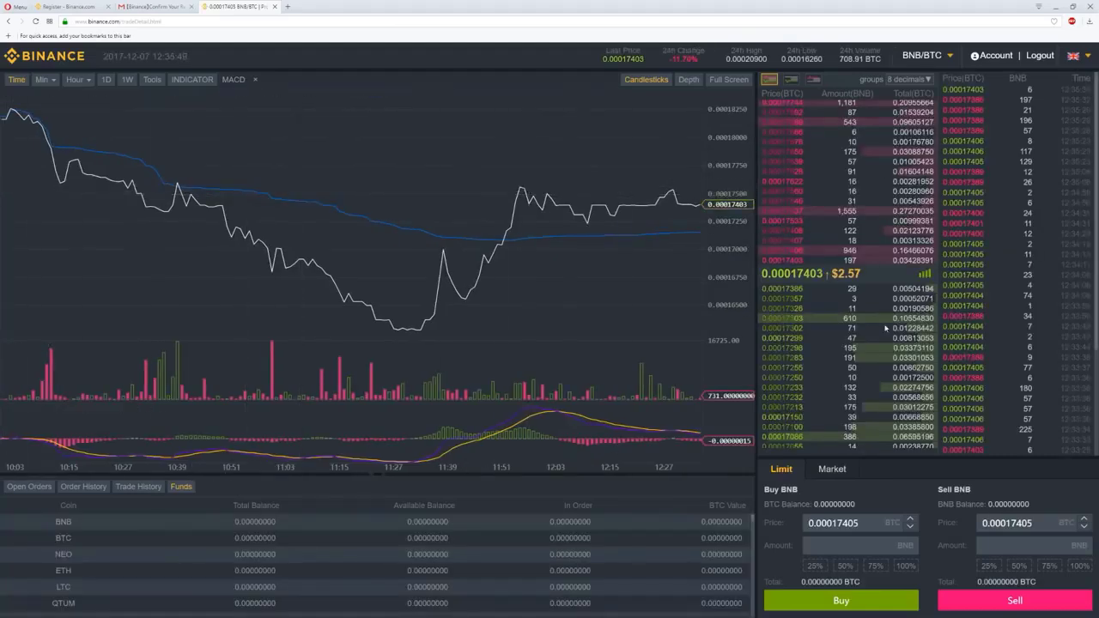
Toggle the order form between Market and Limit, then bring up the chart drawing tools
click(839, 470)
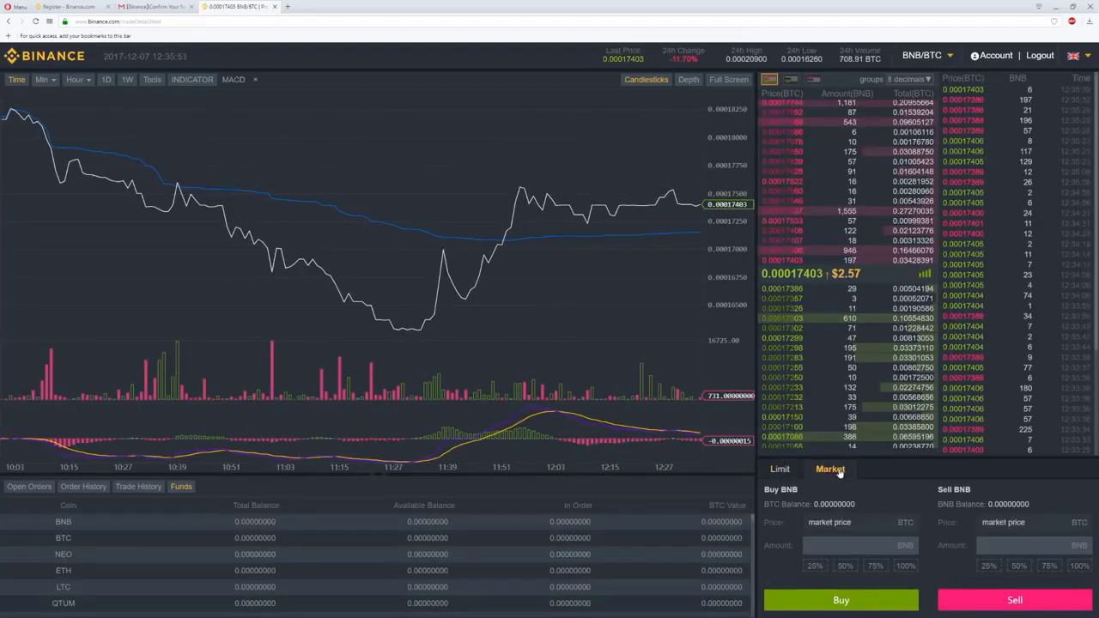
click(781, 472)
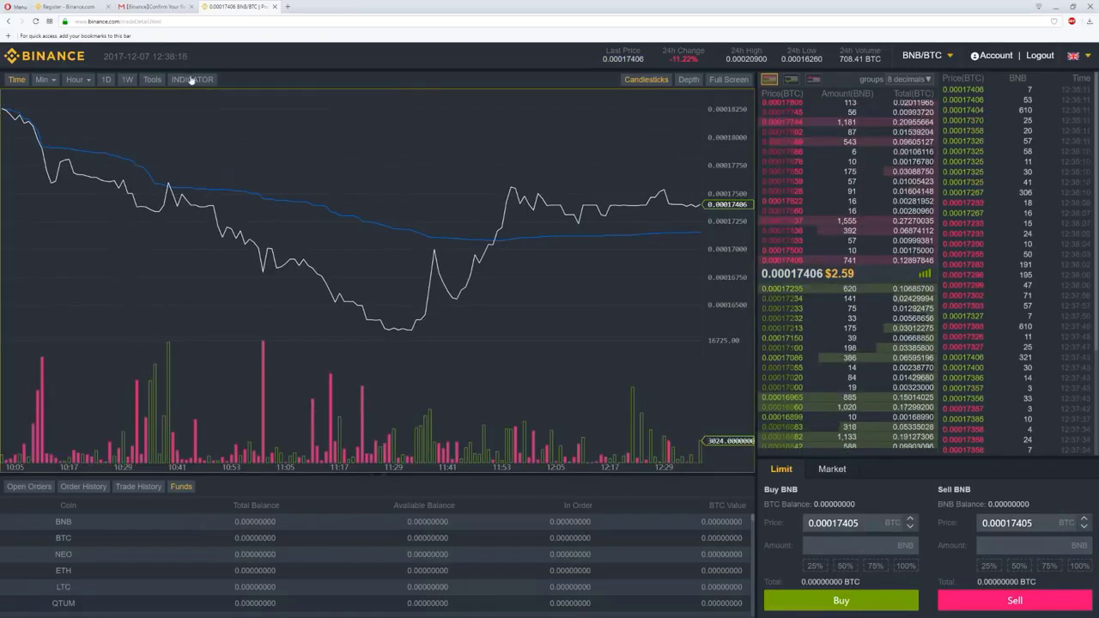
click(155, 80)
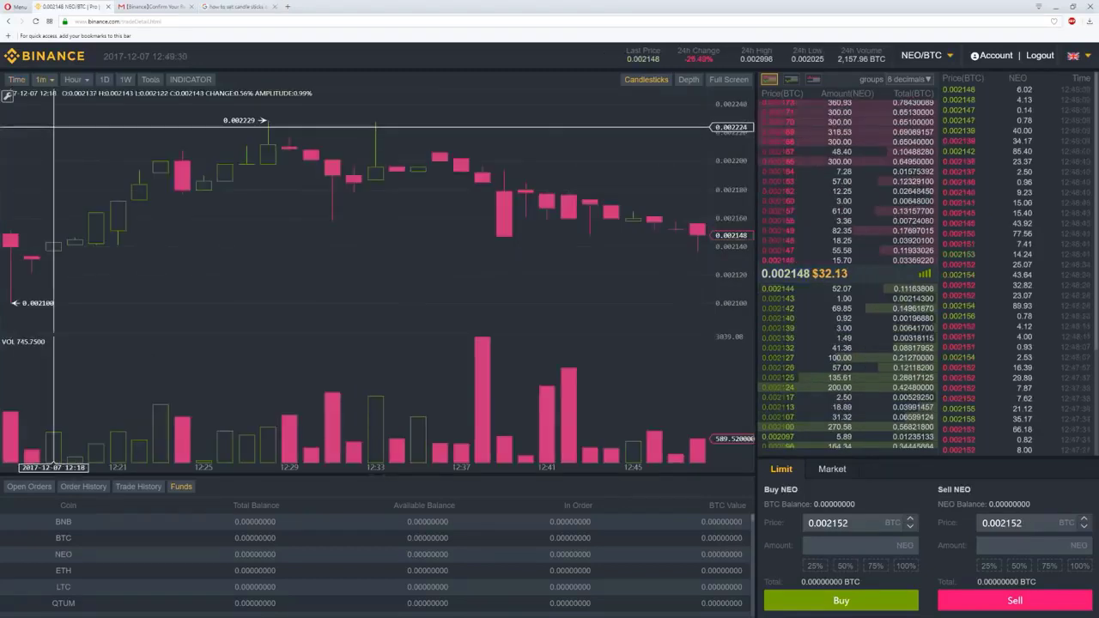
Show the NEO/BTC chart in 5-minute candles and look over the hour intervals
click(51, 80)
click(49, 109)
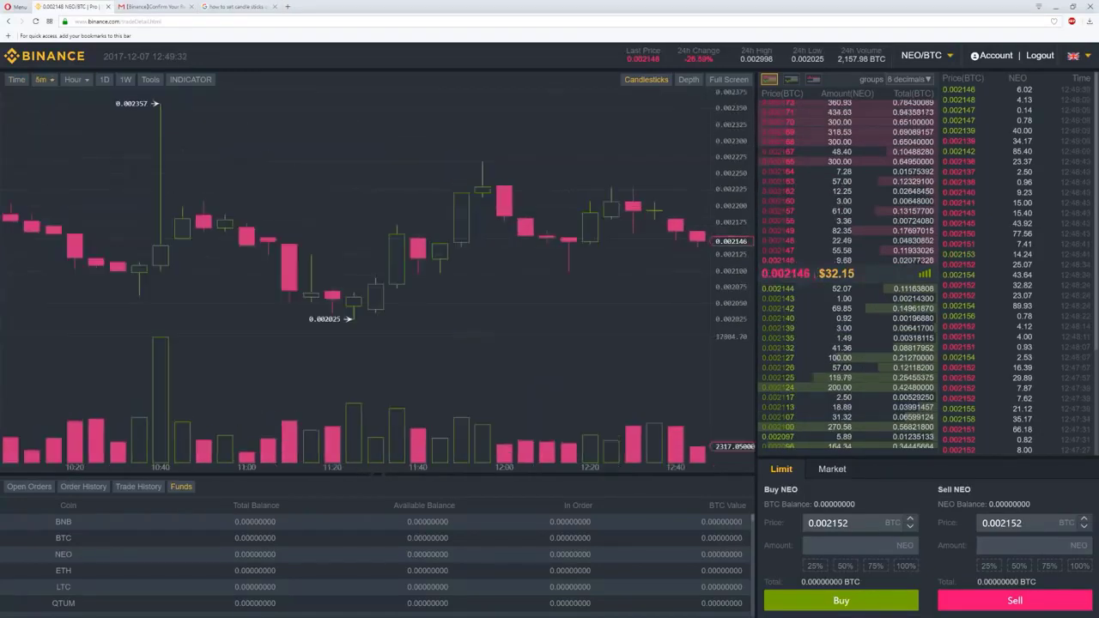
click(75, 79)
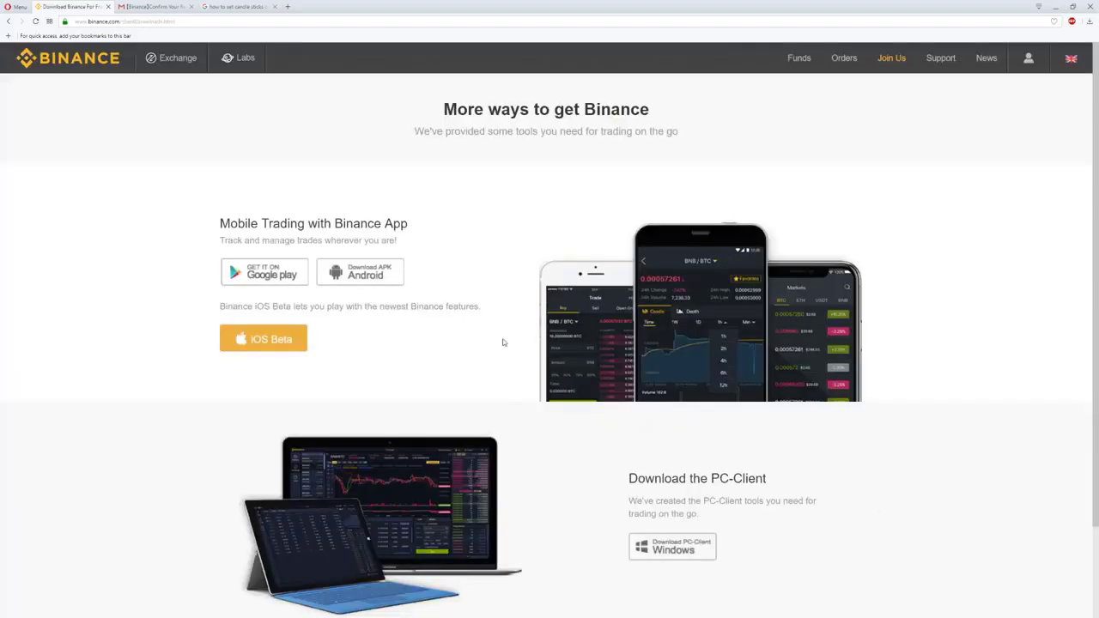
scroll(503, 343, down, 2)
scroll(503, 342, up, 2)
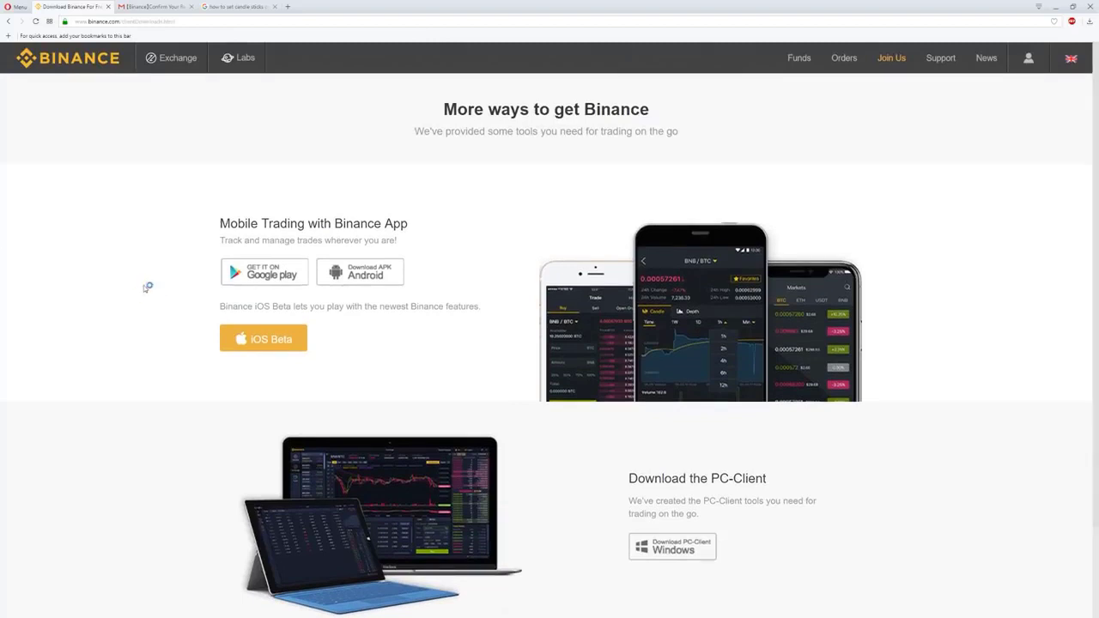
Download the Windows PC client and log in using the Google Auth two-factor code
click(694, 554)
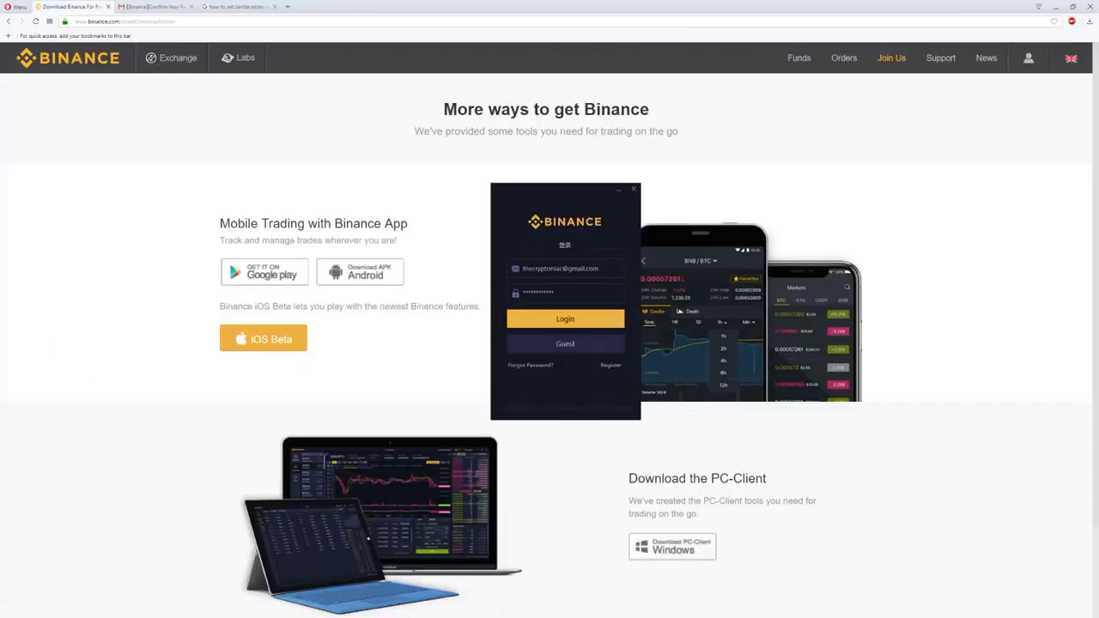
click(565, 319)
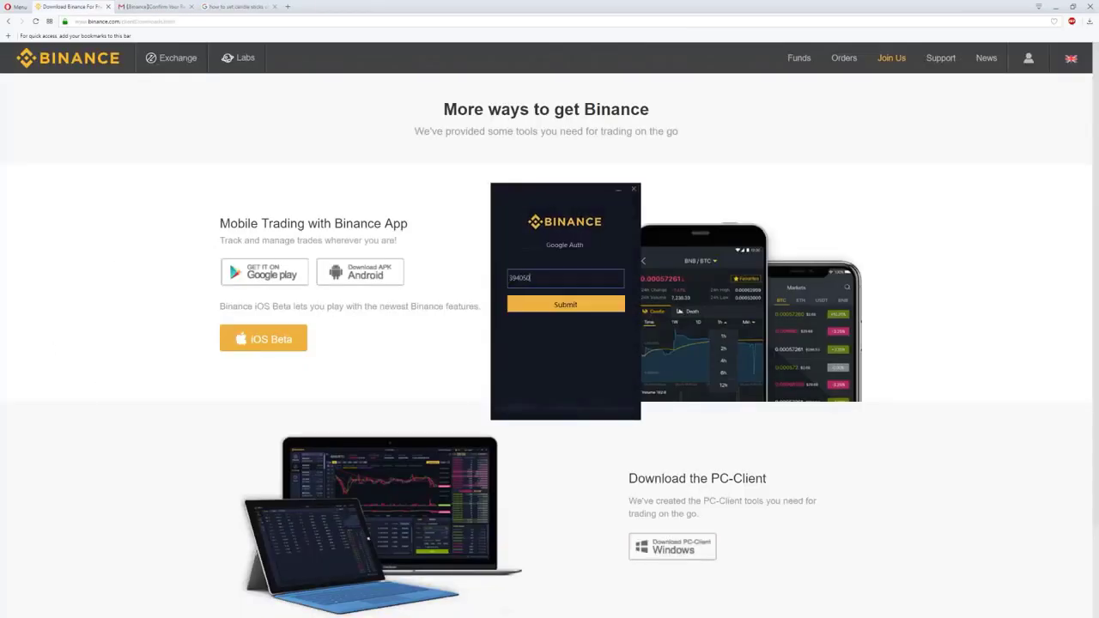
click(580, 302)
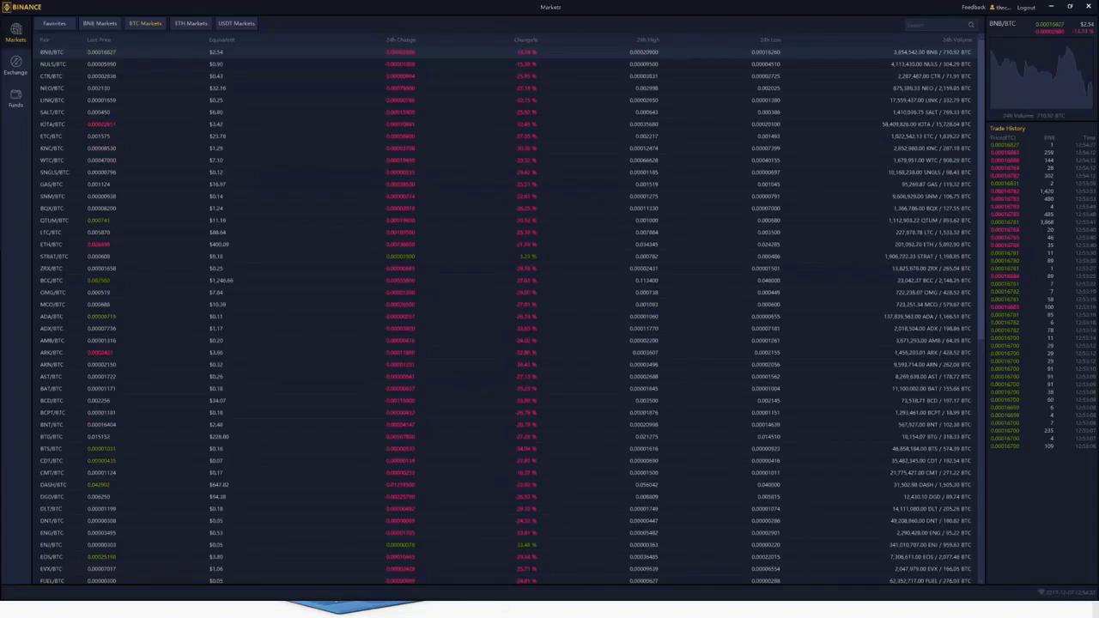
Open the BNB/BTC exchange chart at 1 minute, zoom it, then split into four interval charts
click(23, 71)
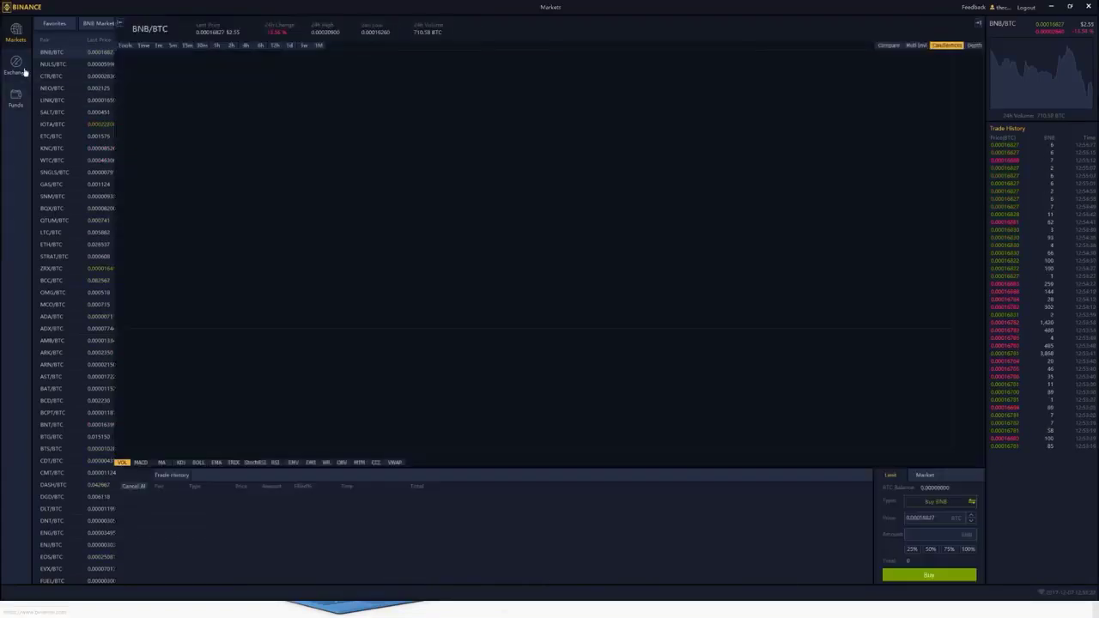
click(158, 46)
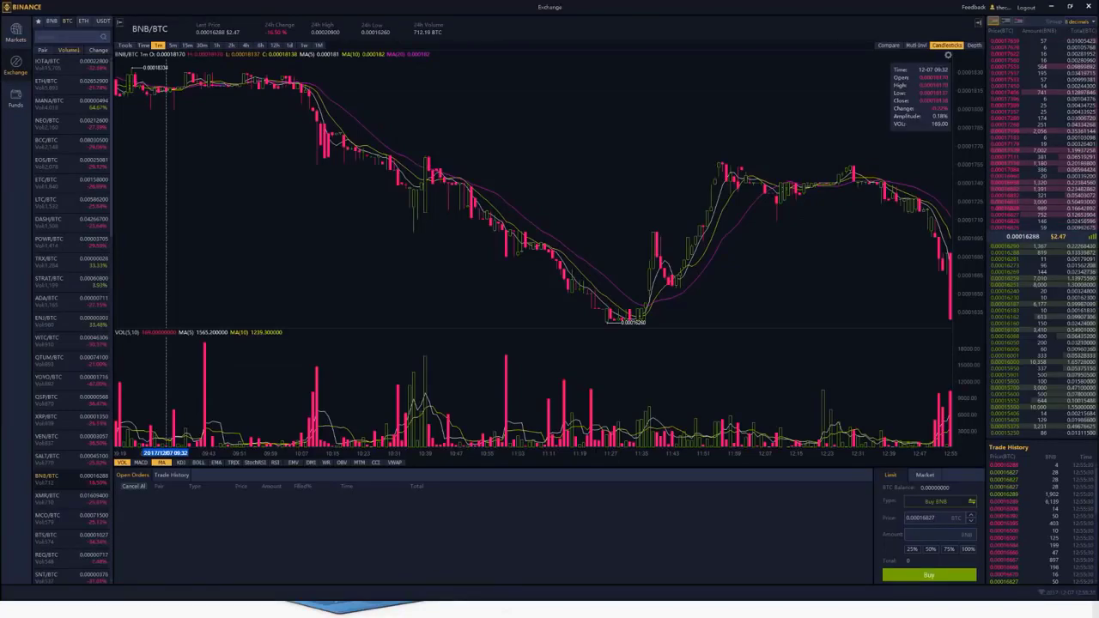
scroll(245, 220, down, 5)
scroll(244, 219, up, 4)
scroll(244, 219, up, 3)
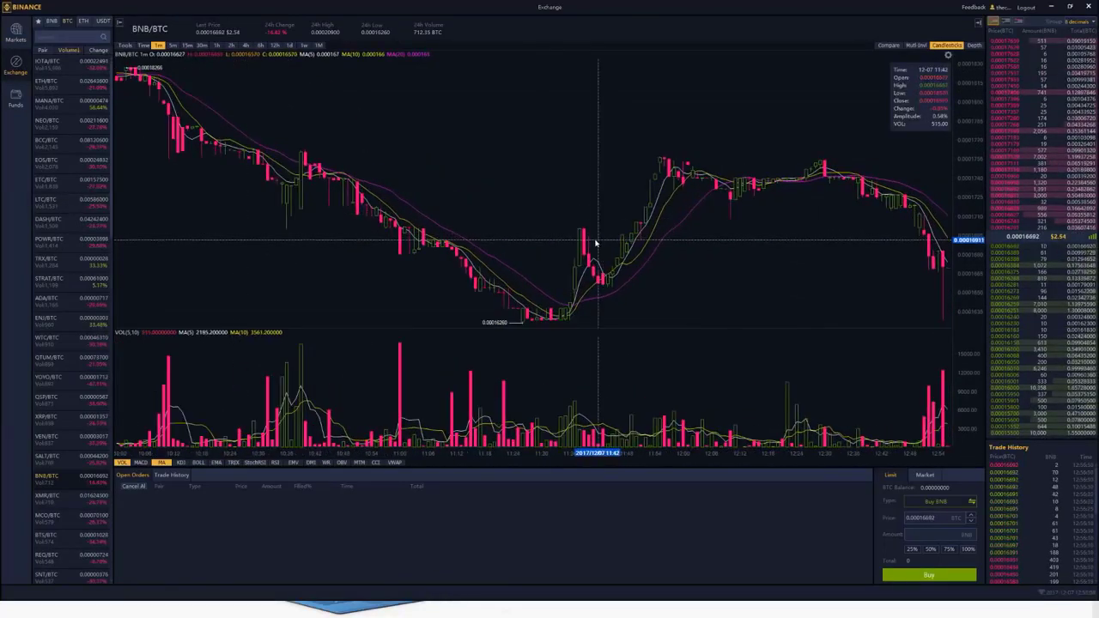
click(916, 45)
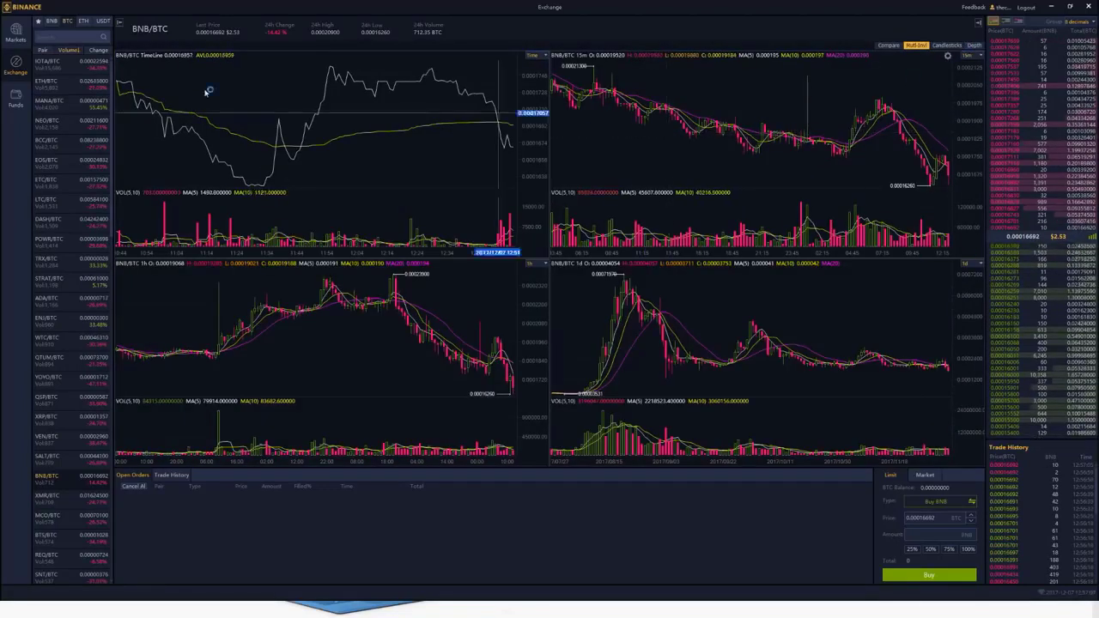